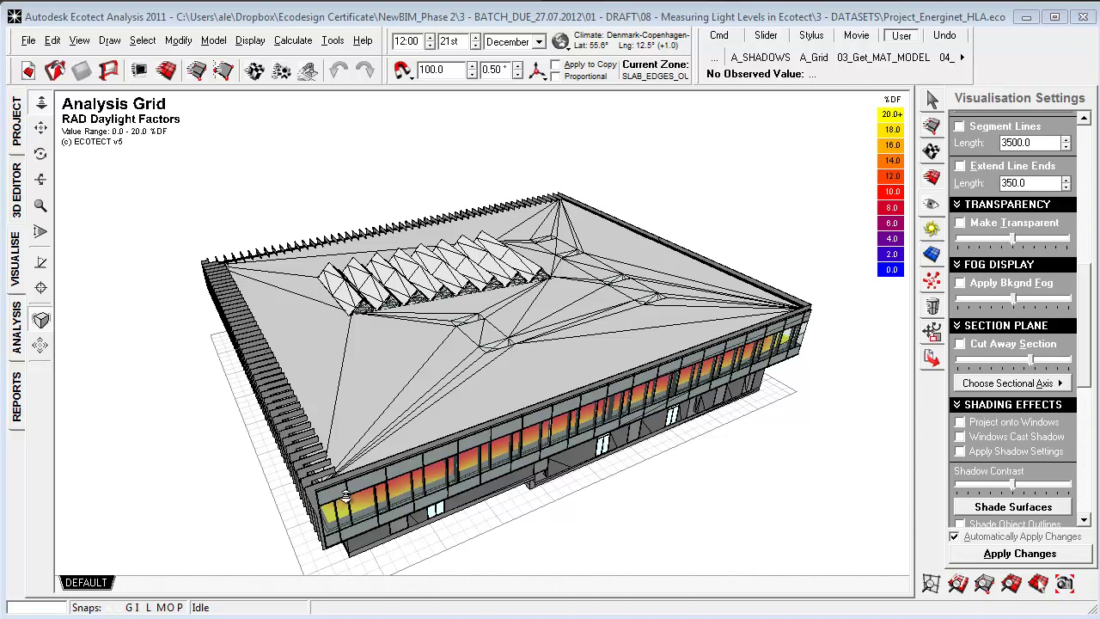
Orbit the Energinet building to a new viewpoint of its daylight-factor model.
right_drag(265, 298, 632, 354)
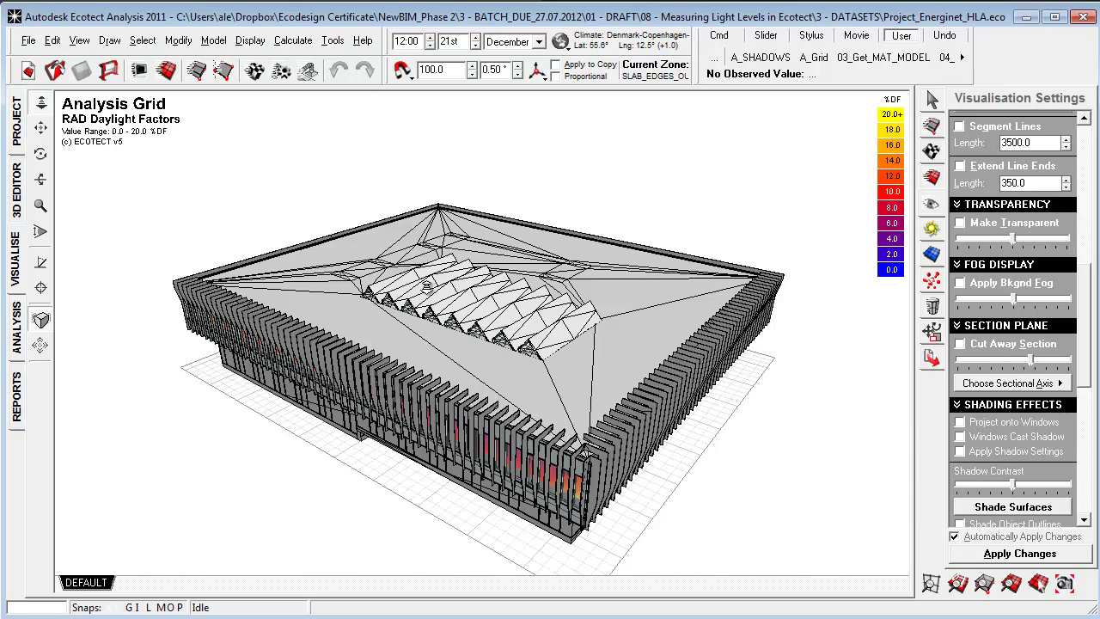
Cut away the building to reveal the interior daylight-factor map.
click(961, 343)
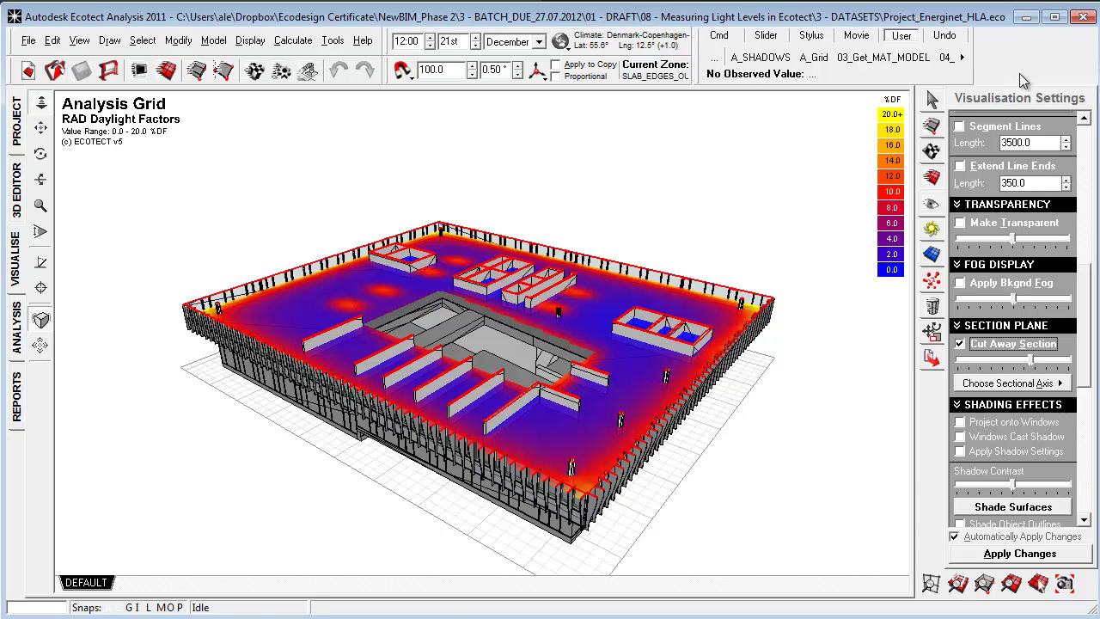
Close the Energinet building model, leaving the Rubow model showing.
click(1080, 19)
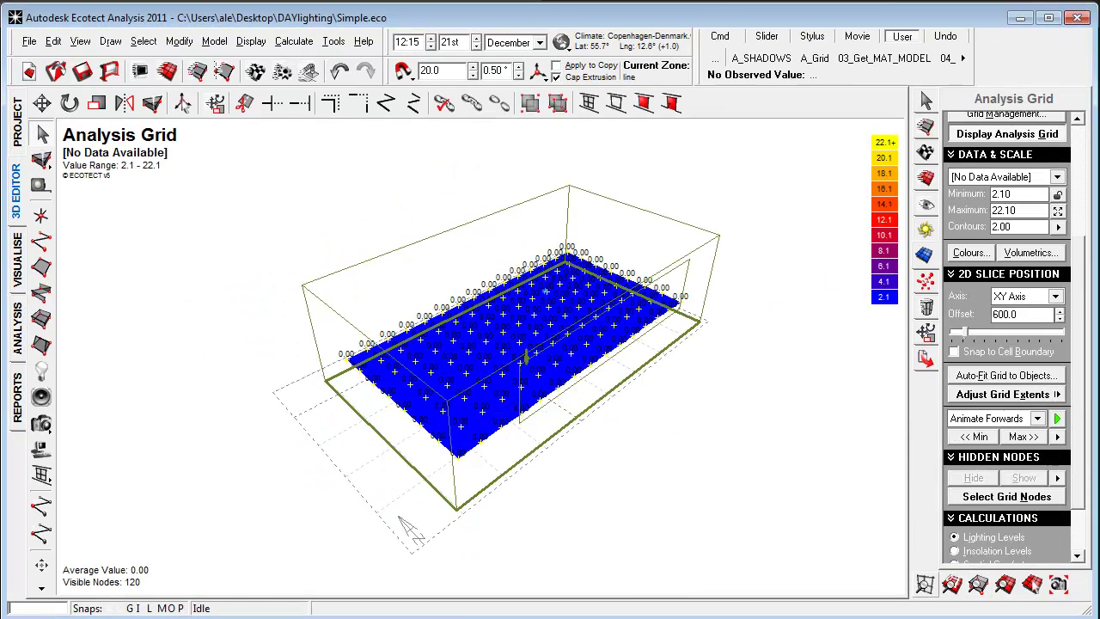
Switch to the Visualise view and orbit the Simple room to inspect its 120-node grid.
right_drag(653, 390, 731, 368)
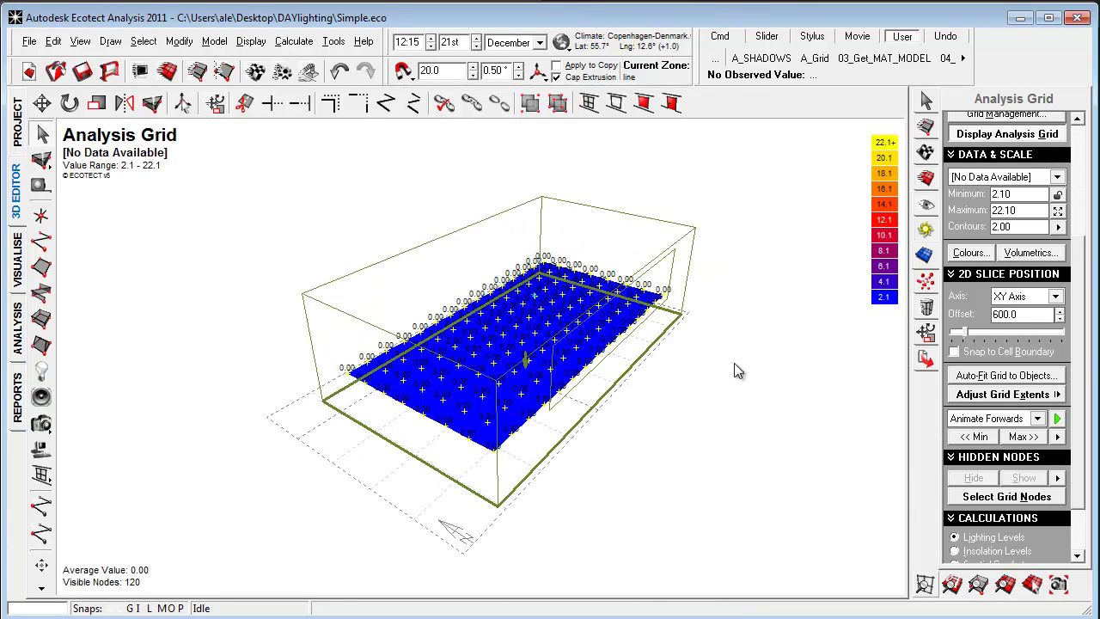
click(19, 262)
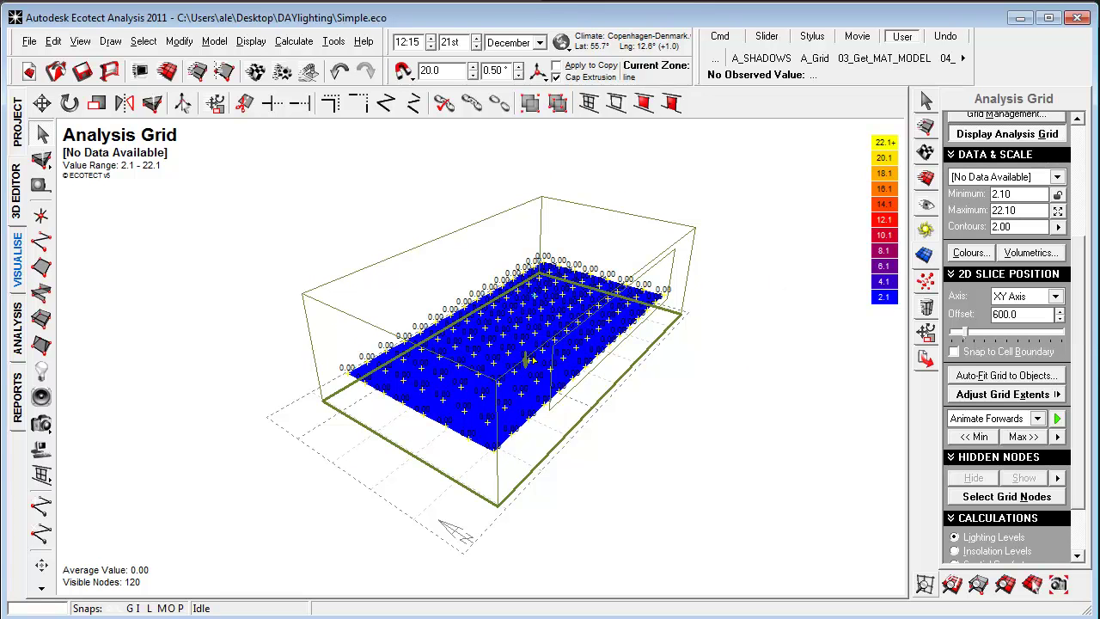
middle_drag(565, 356, 559, 410)
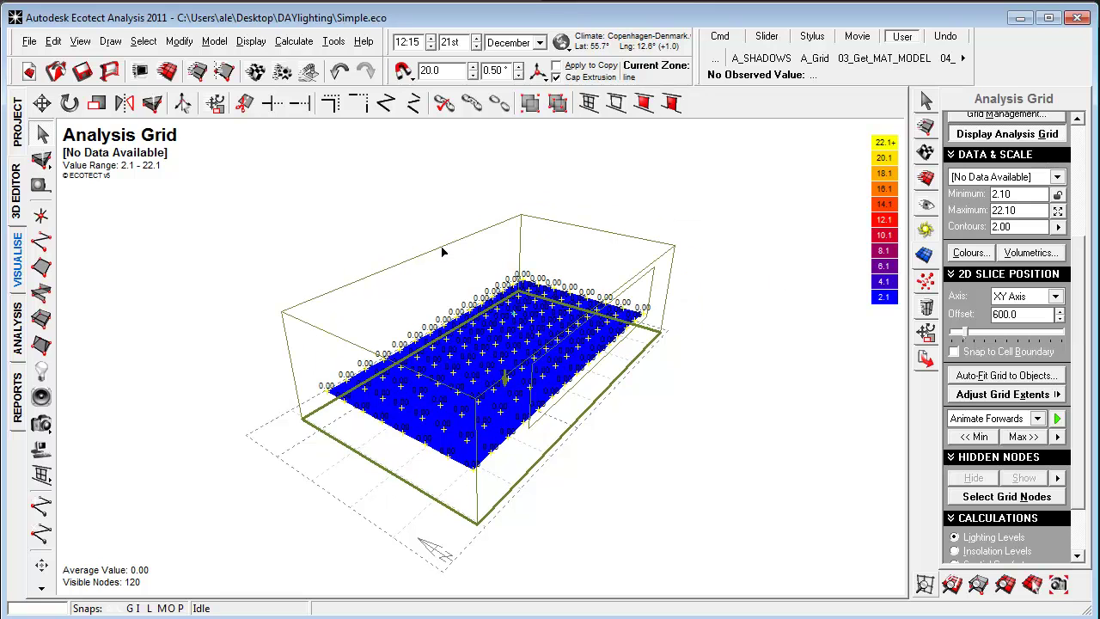
click(351, 356)
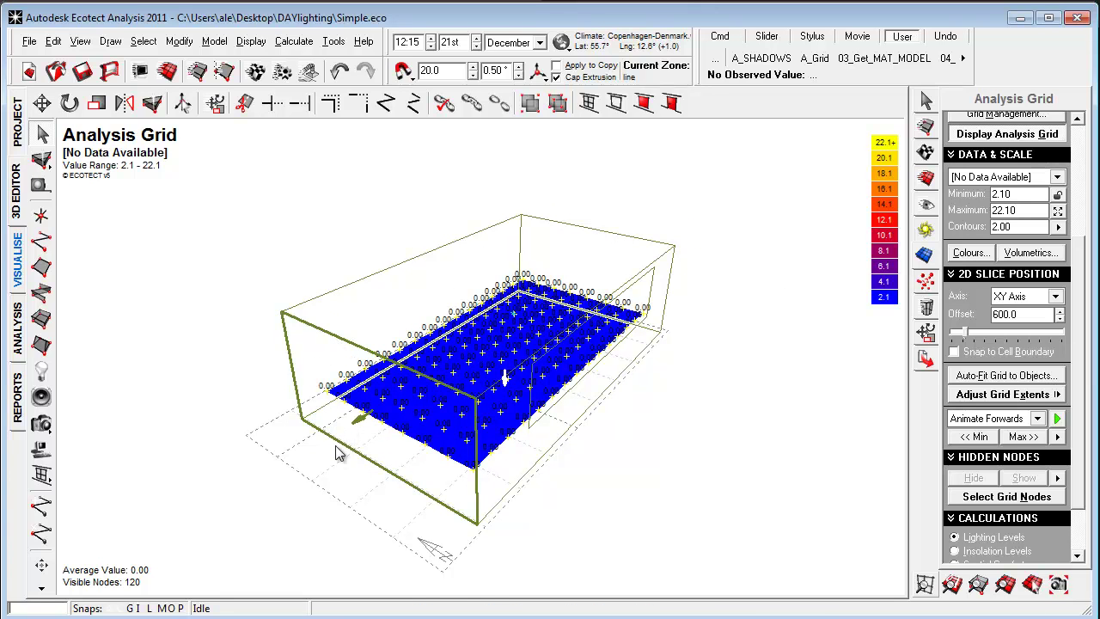
right_drag(338, 452, 403, 421)
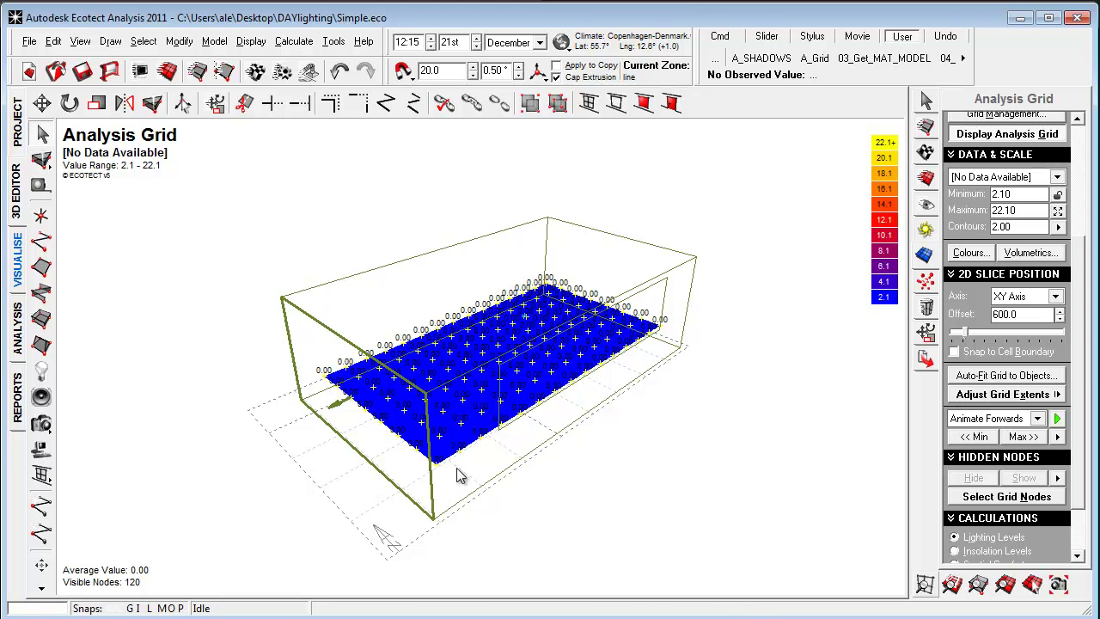
right_drag(387, 421, 348, 425)
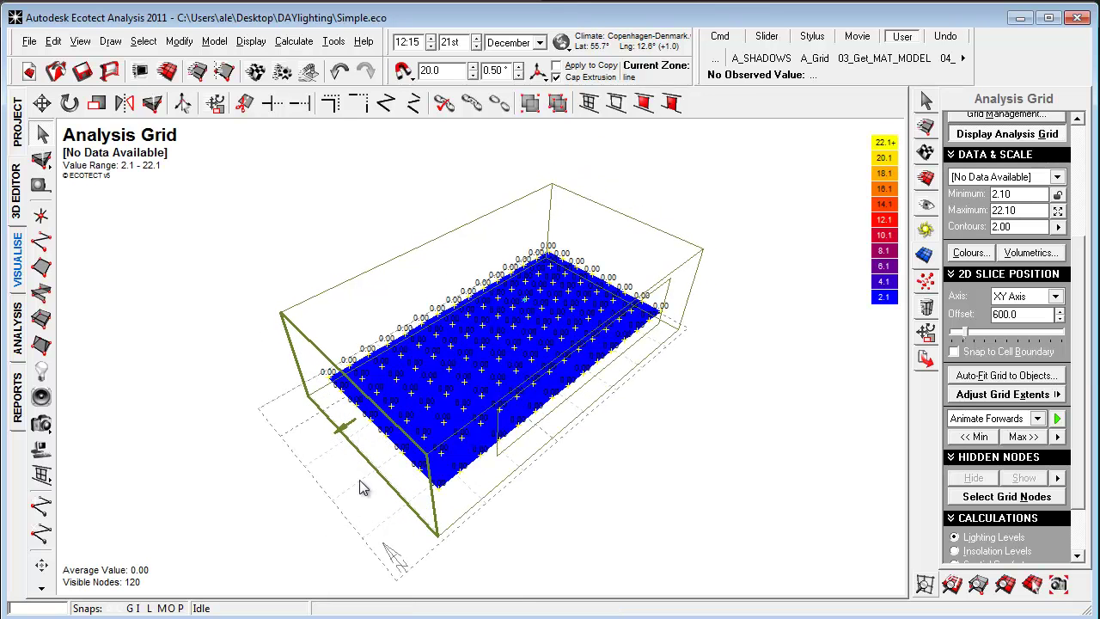
right_drag(540, 384, 483, 464)
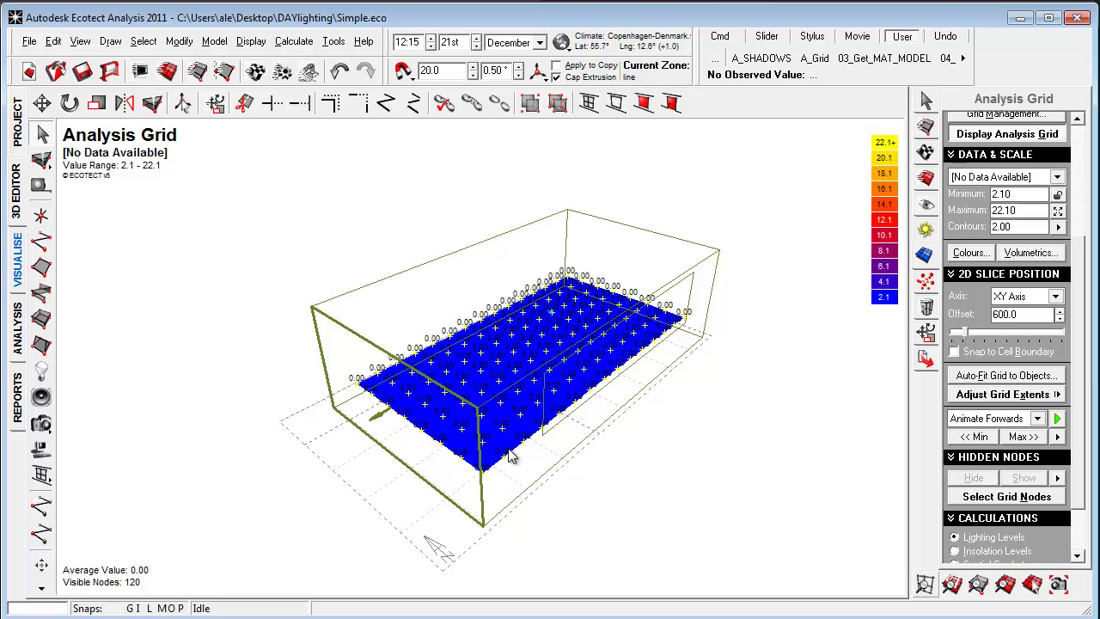
middle_drag(510, 466, 516, 447)
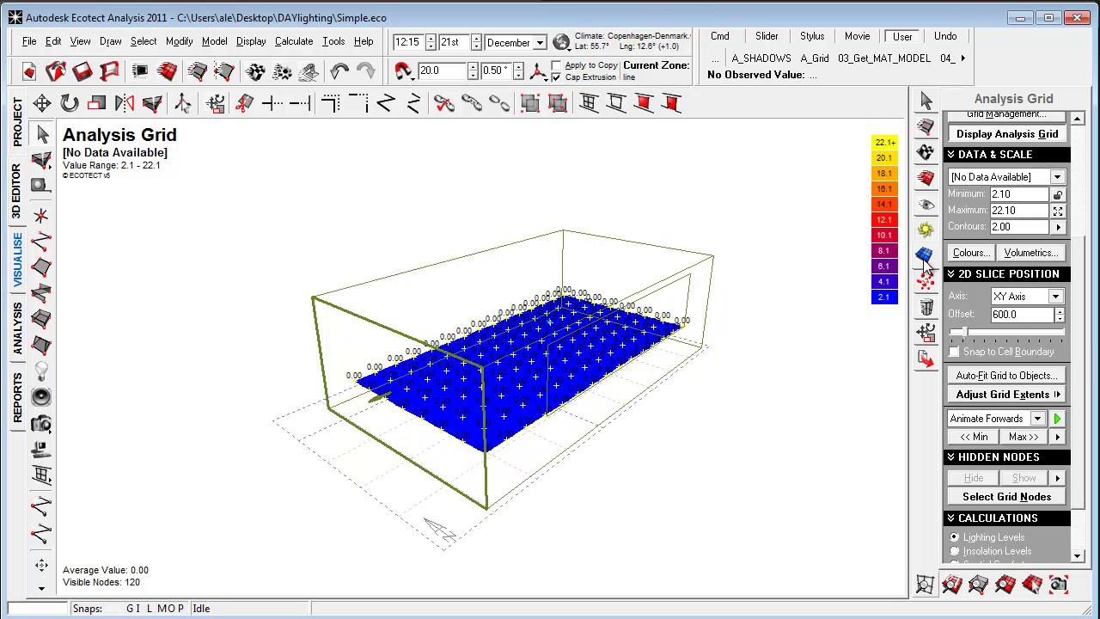
Hide the analysis grid and select the room's floor.
scroll(1014, 344, up, 5)
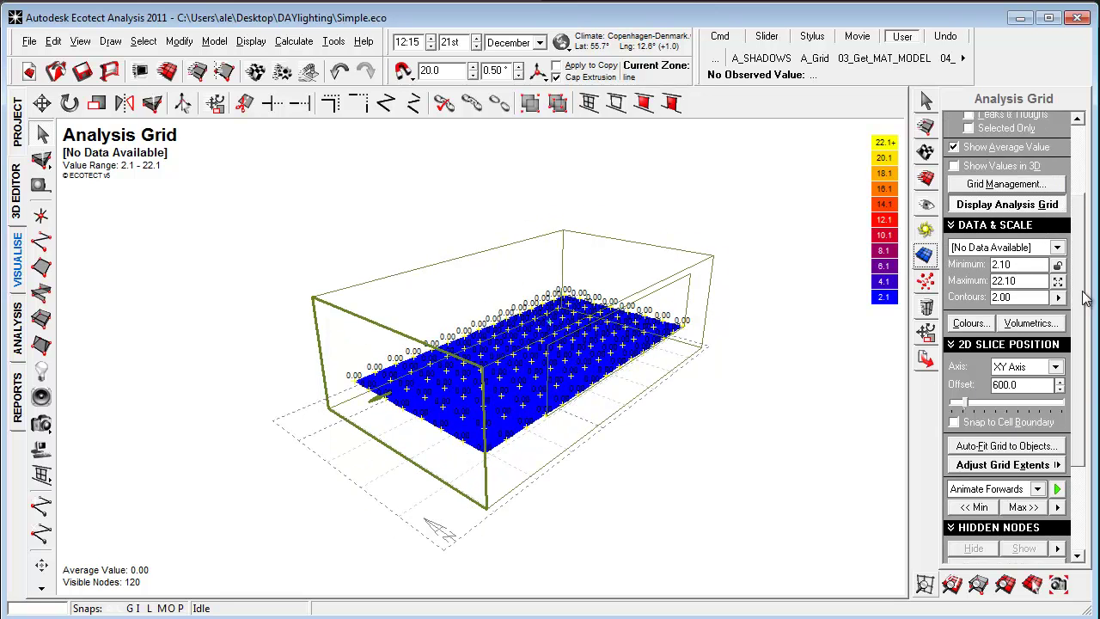
click(1006, 274)
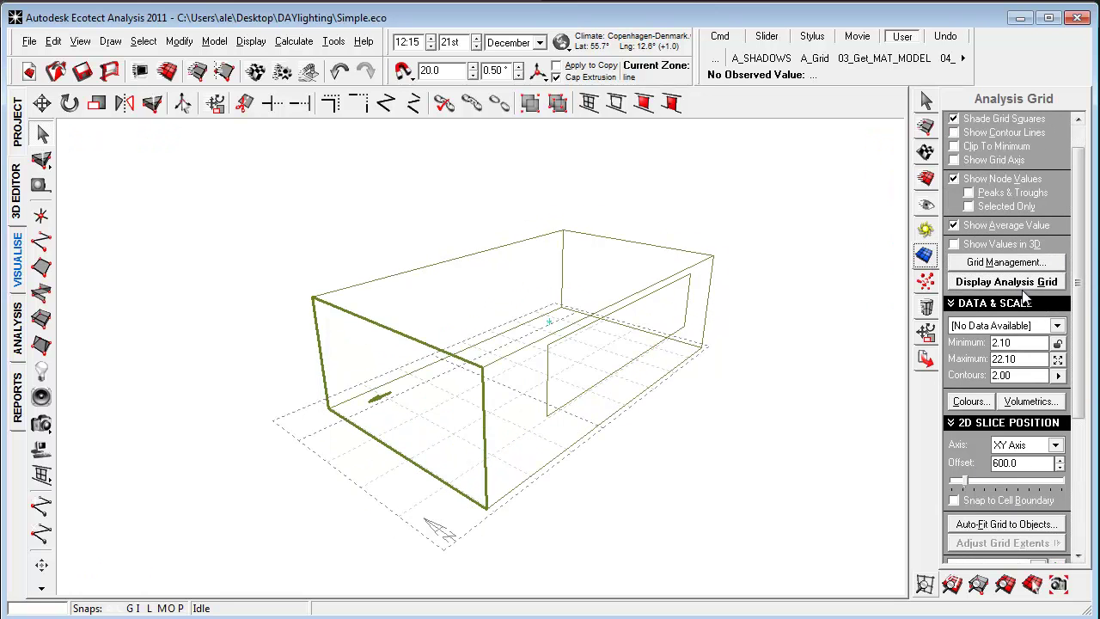
click(534, 481)
right_drag(542, 479, 545, 500)
middle_drag(545, 500, 527, 484)
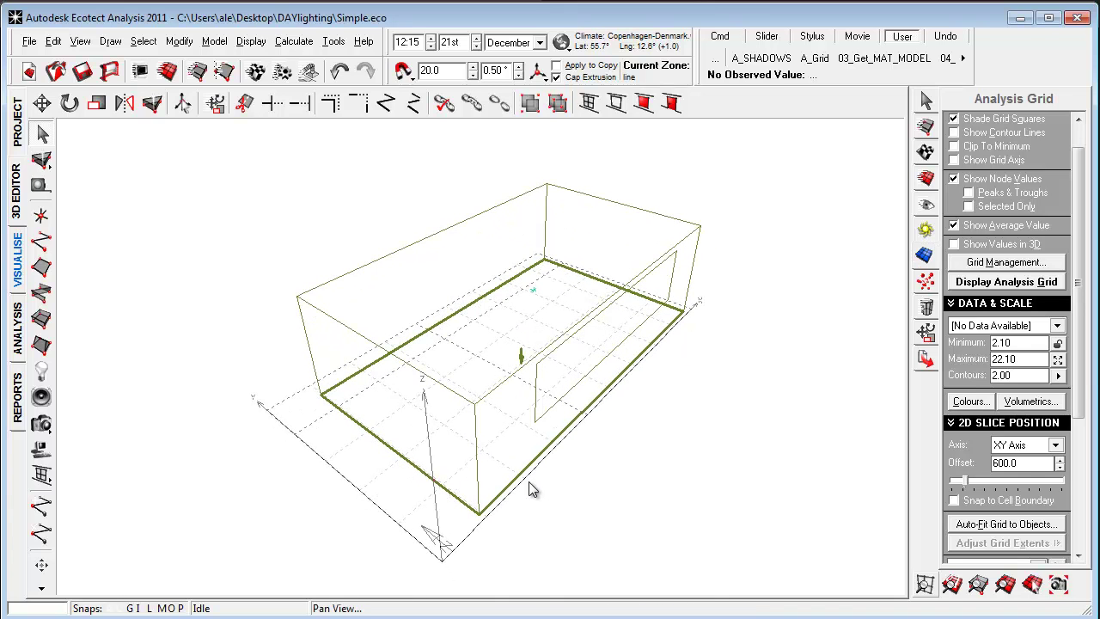
scroll(1022, 453, down, 3)
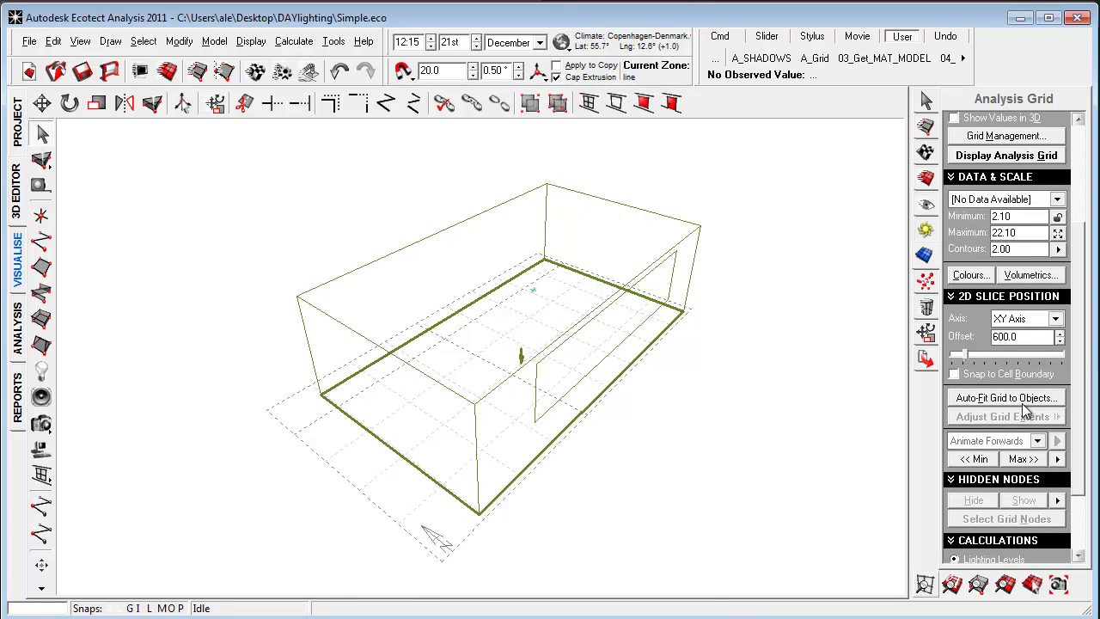
Auto-fit the grid to the floor with a 400 edge inset and 500 cell size.
click(1003, 398)
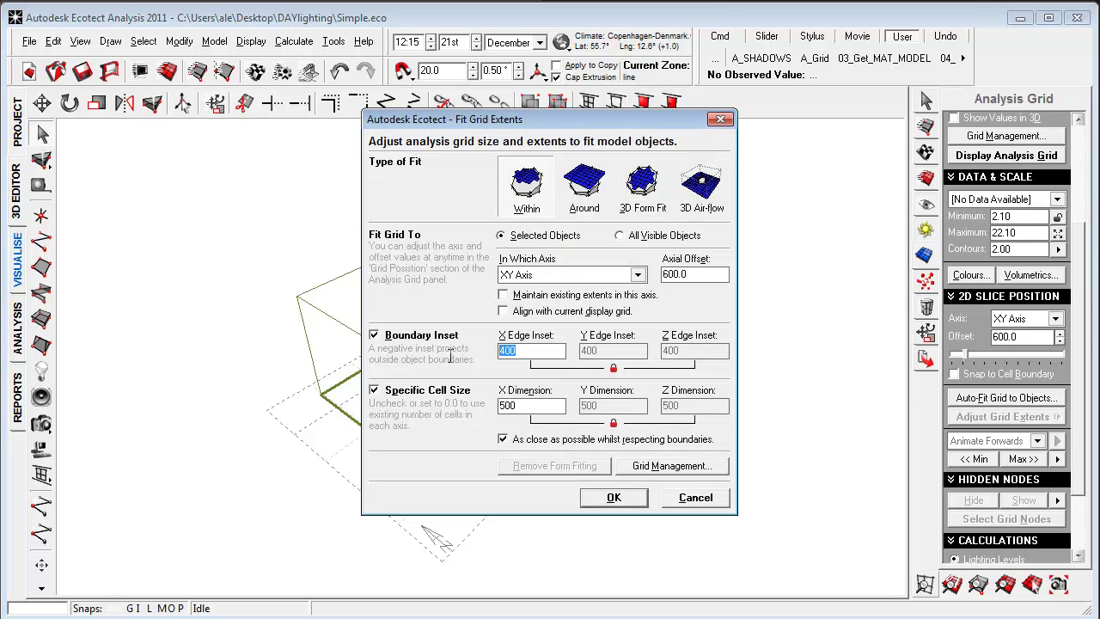
double_click(536, 349)
double_click(526, 412)
click(613, 498)
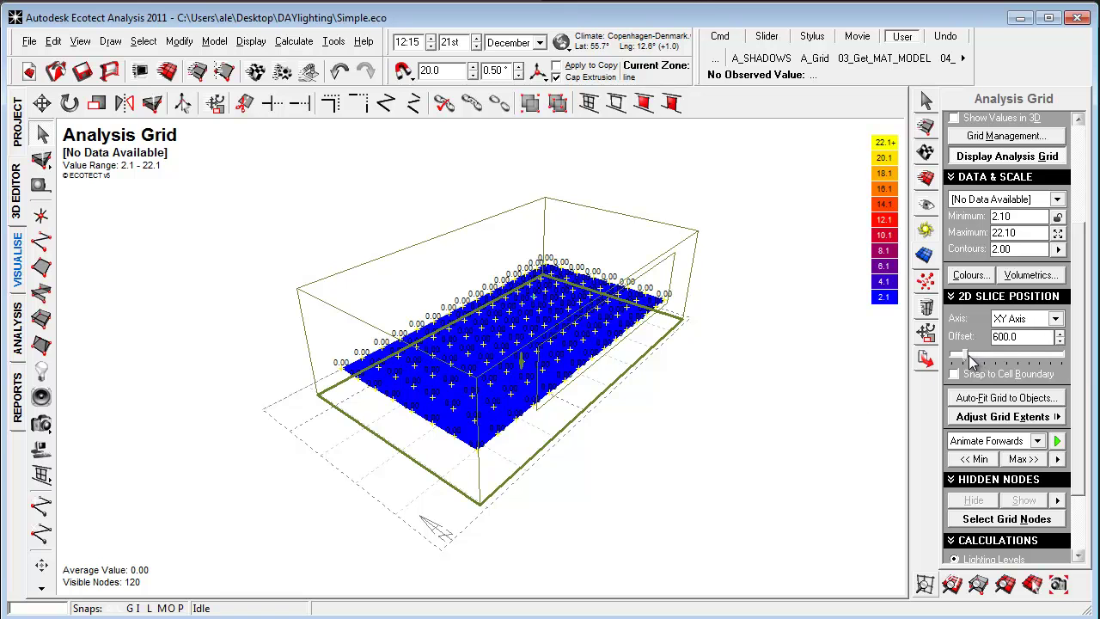
Raise the analysis grid's slice offset to 760 and orbit to check its height.
mouse_move(969, 361)
mouse_down()
mouse_move(1032, 364)
mouse_move(978, 362)
mouse_up()
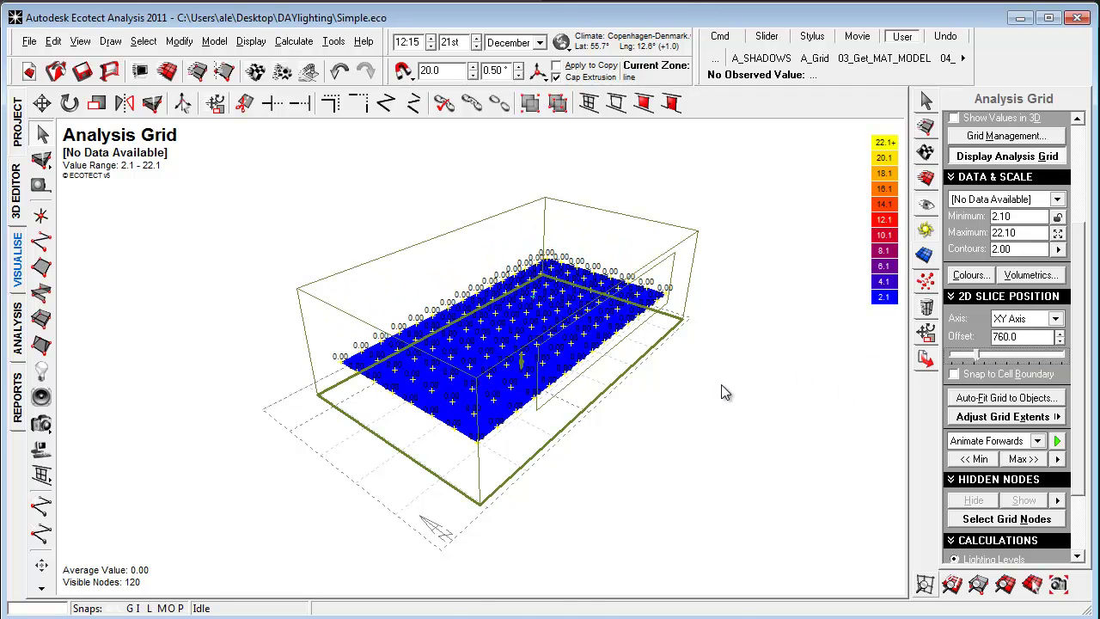
right_drag(721, 386, 798, 380)
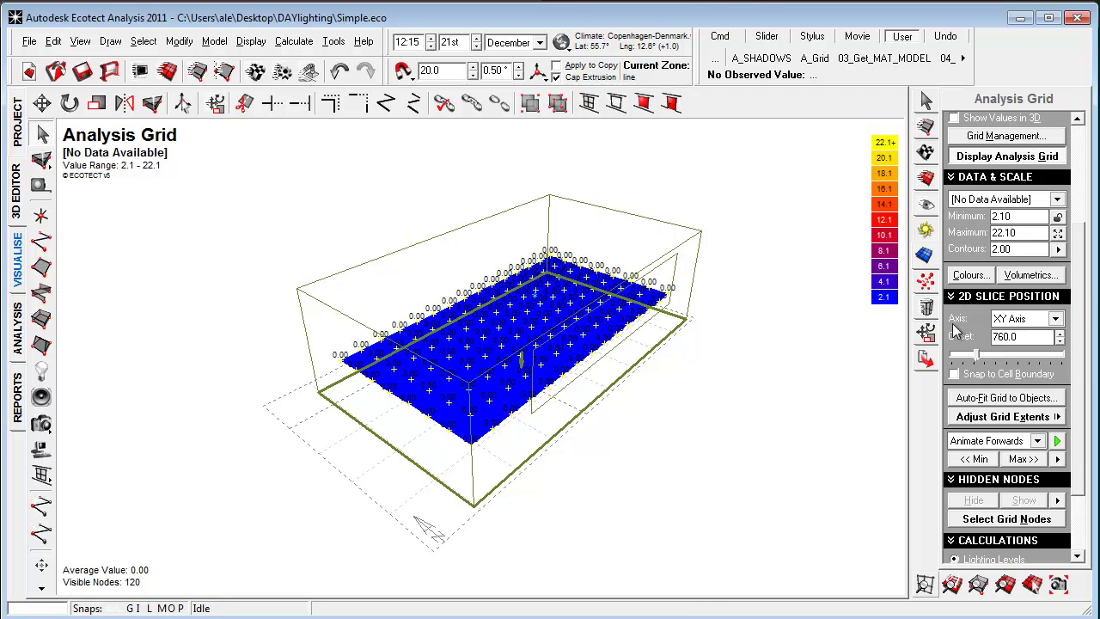
scroll(1080, 296, up, 2)
scroll(1081, 290, up, 5)
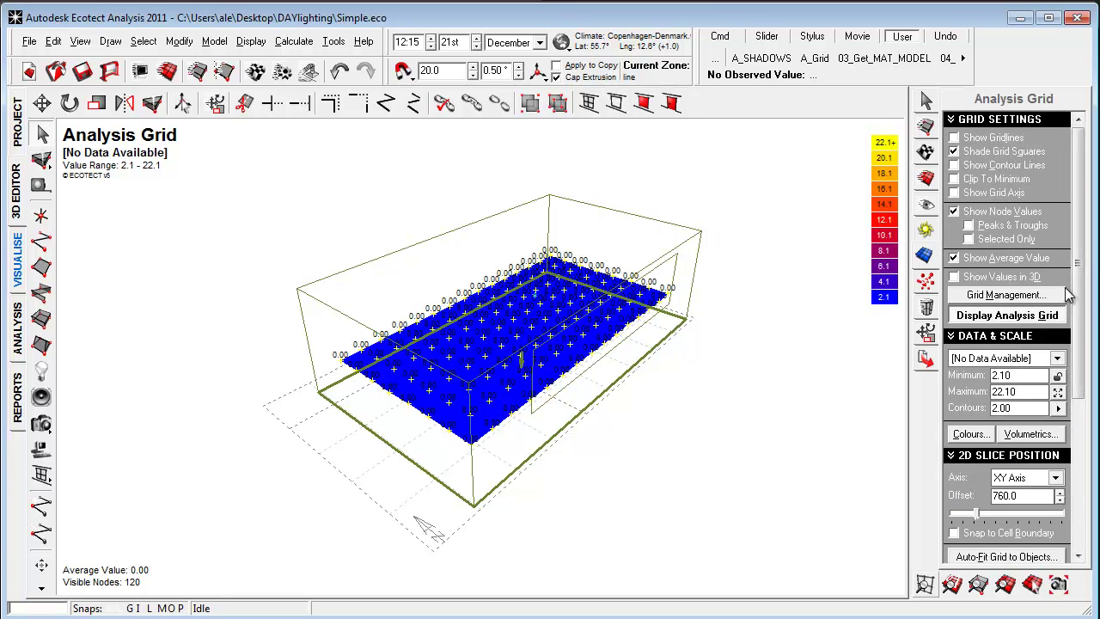
scroll(1074, 314, down, 10)
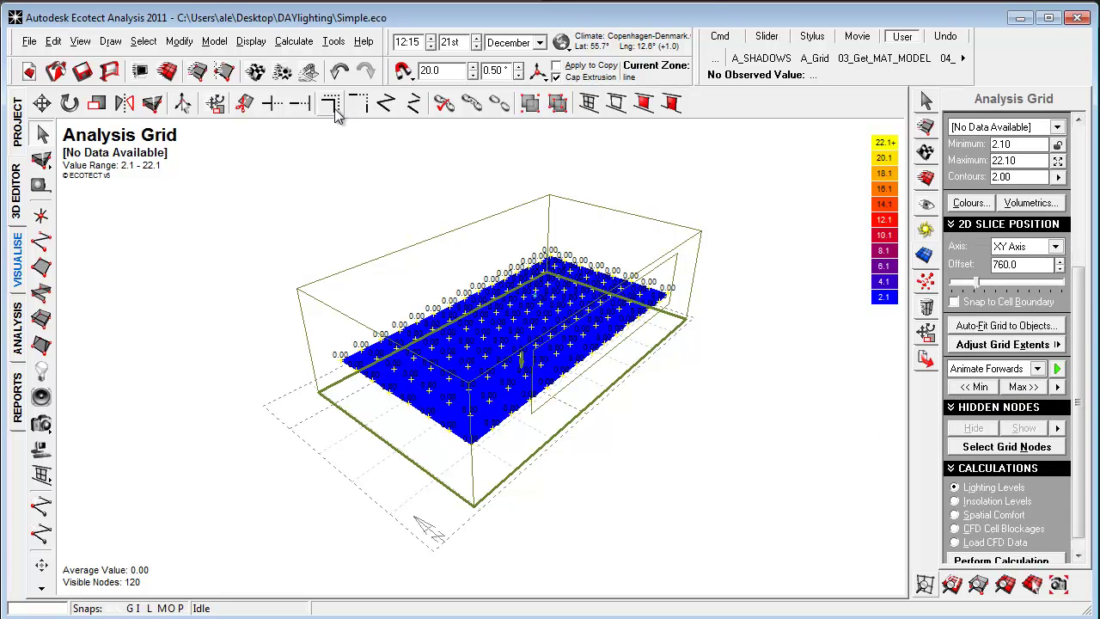
click(295, 41)
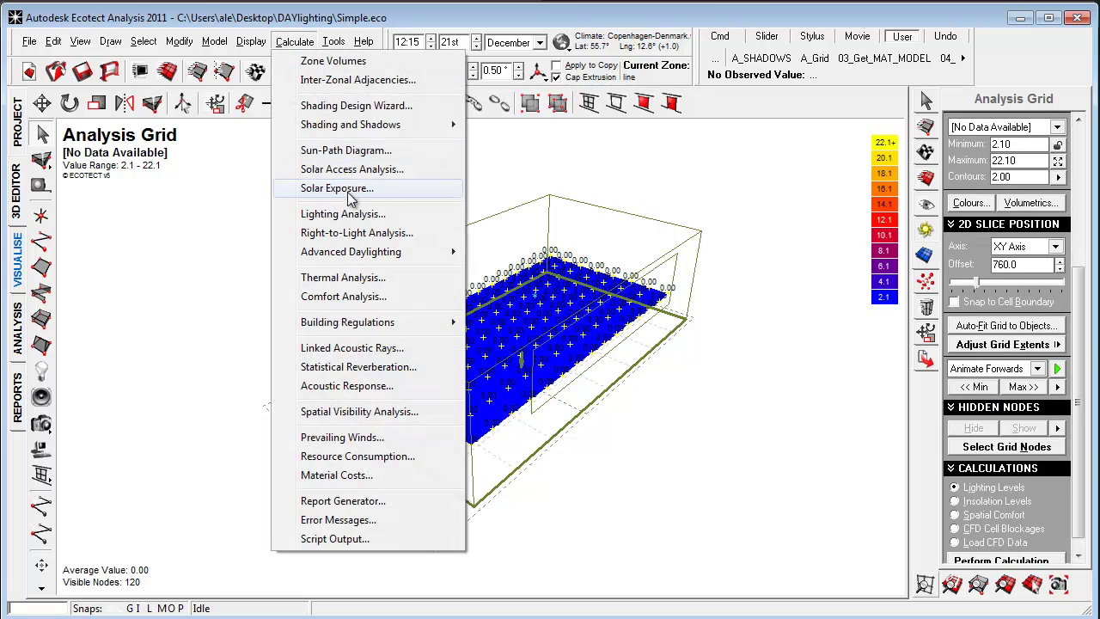
Start the lighting Calculation Wizard over the analysis grid, using its full 3D extents.
click(355, 215)
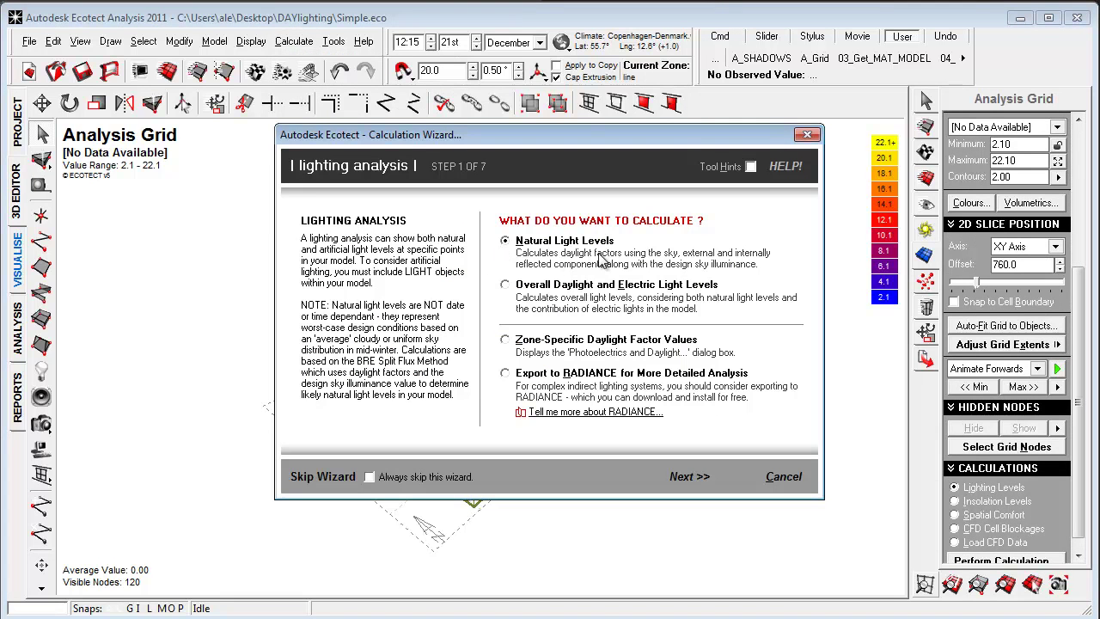
key(Return)
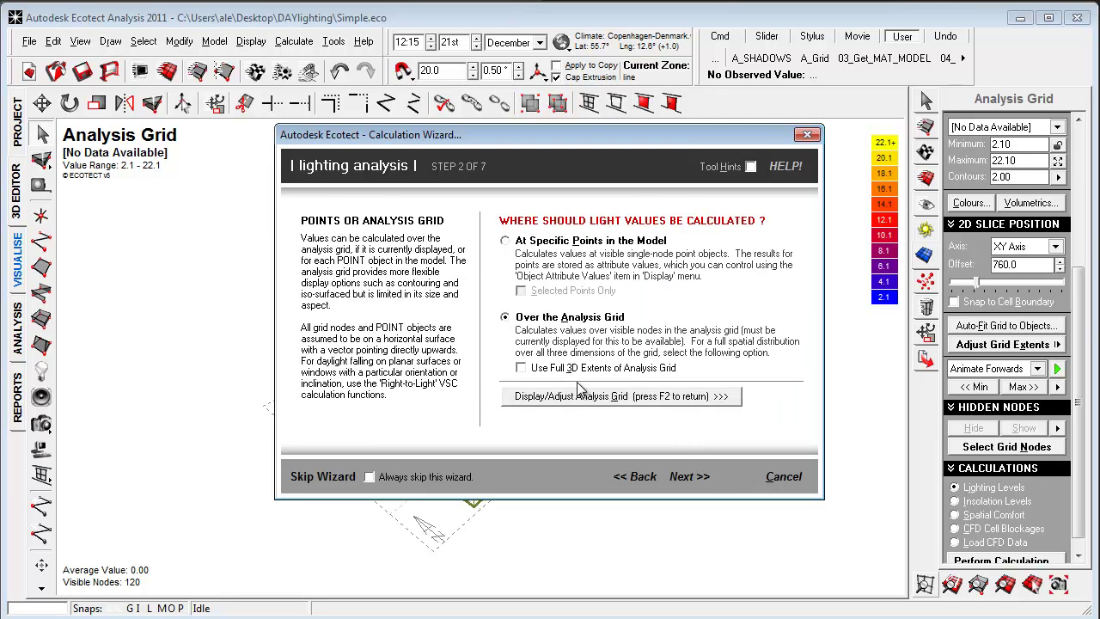
click(522, 367)
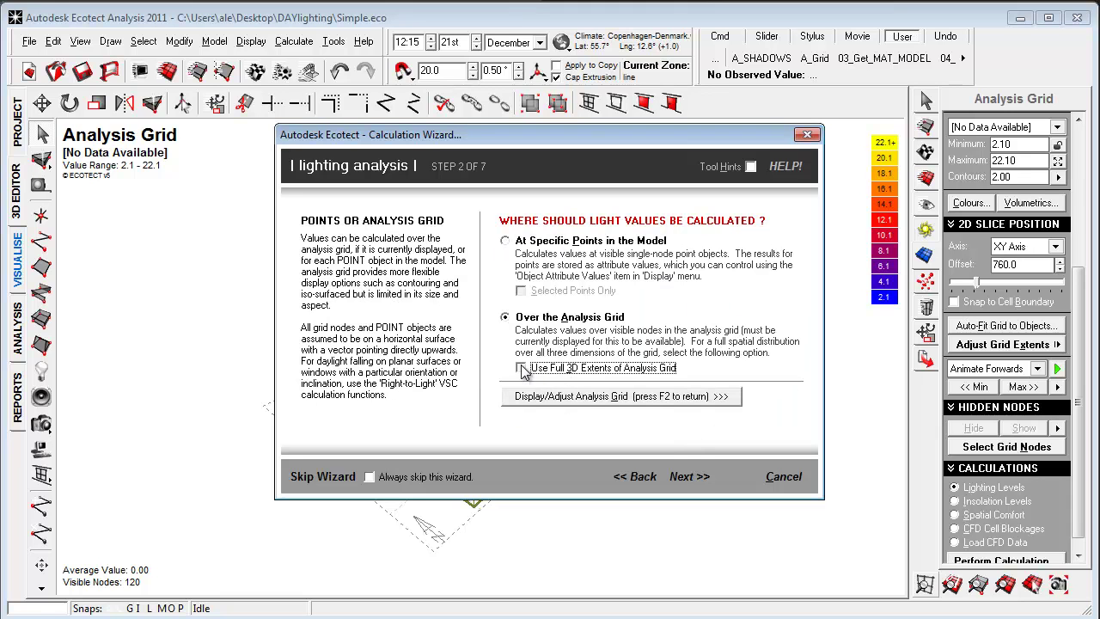
click(683, 483)
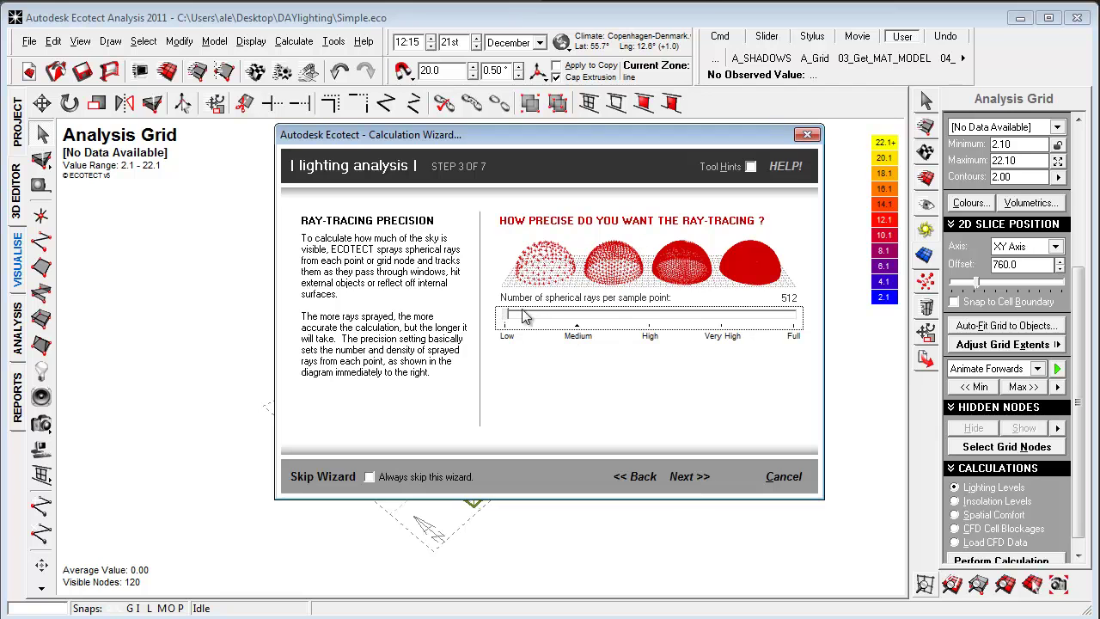
Set the design sky illuminance to 3000 lux, calculated from the model latitude.
click(685, 479)
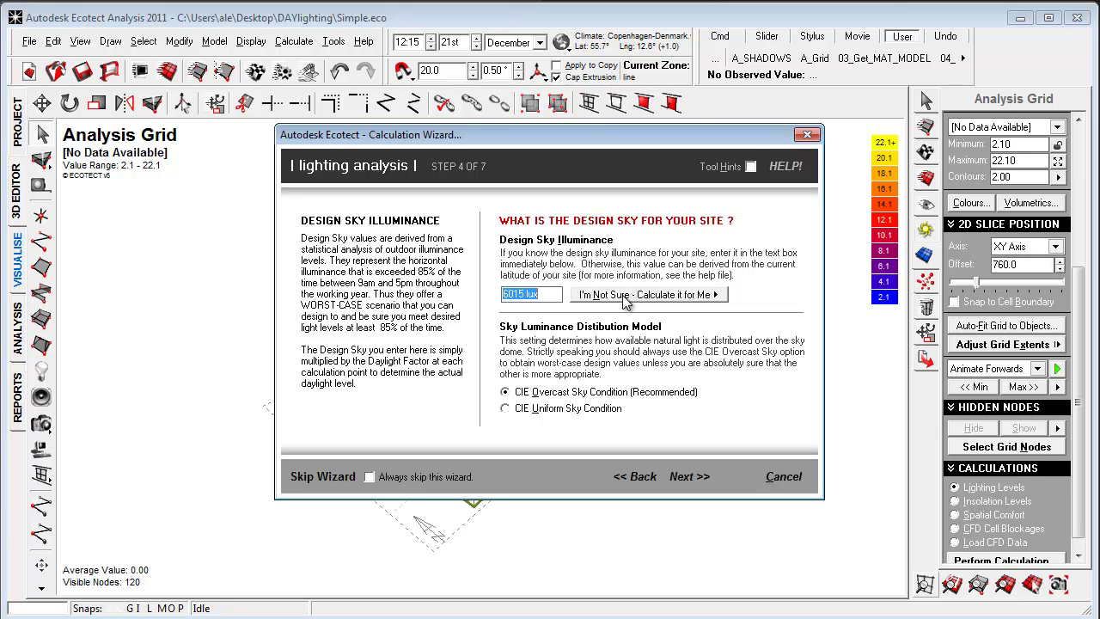
click(623, 296)
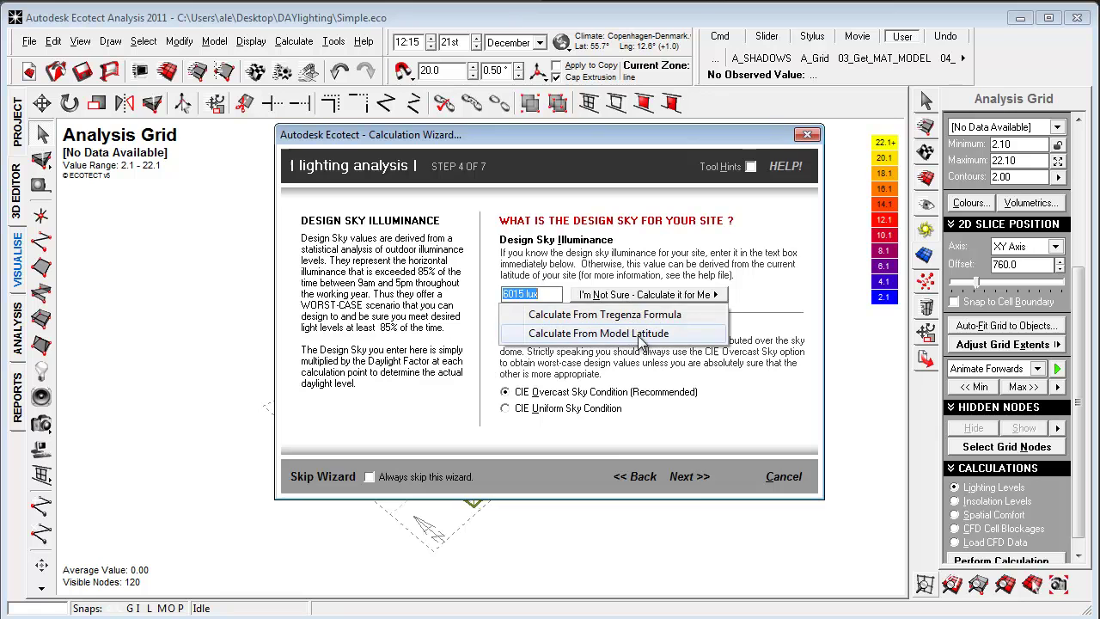
click(638, 334)
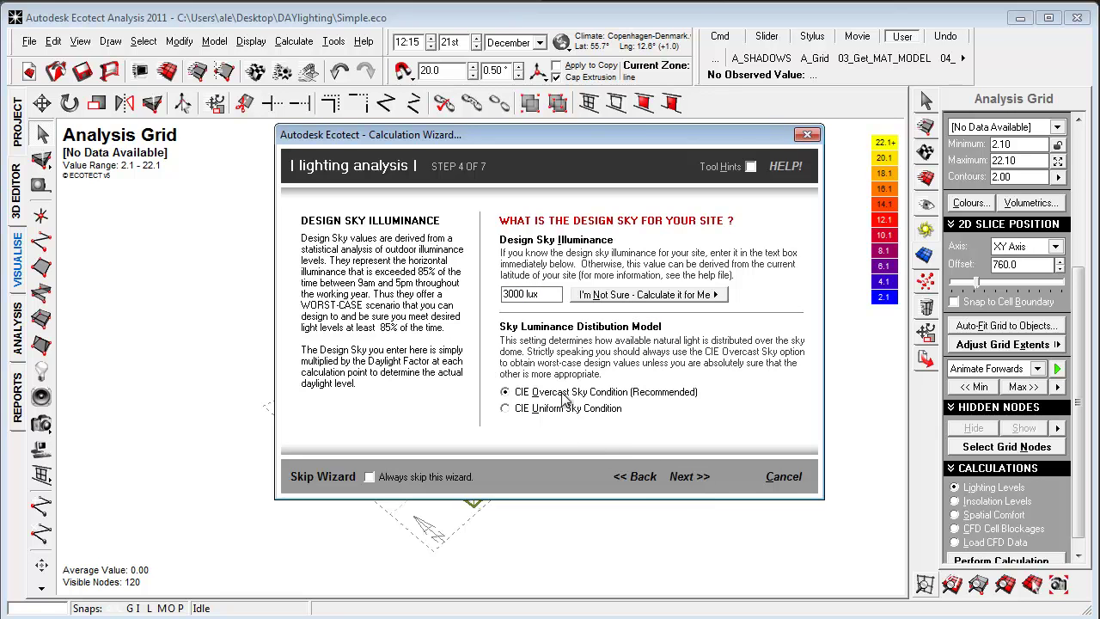
click(688, 477)
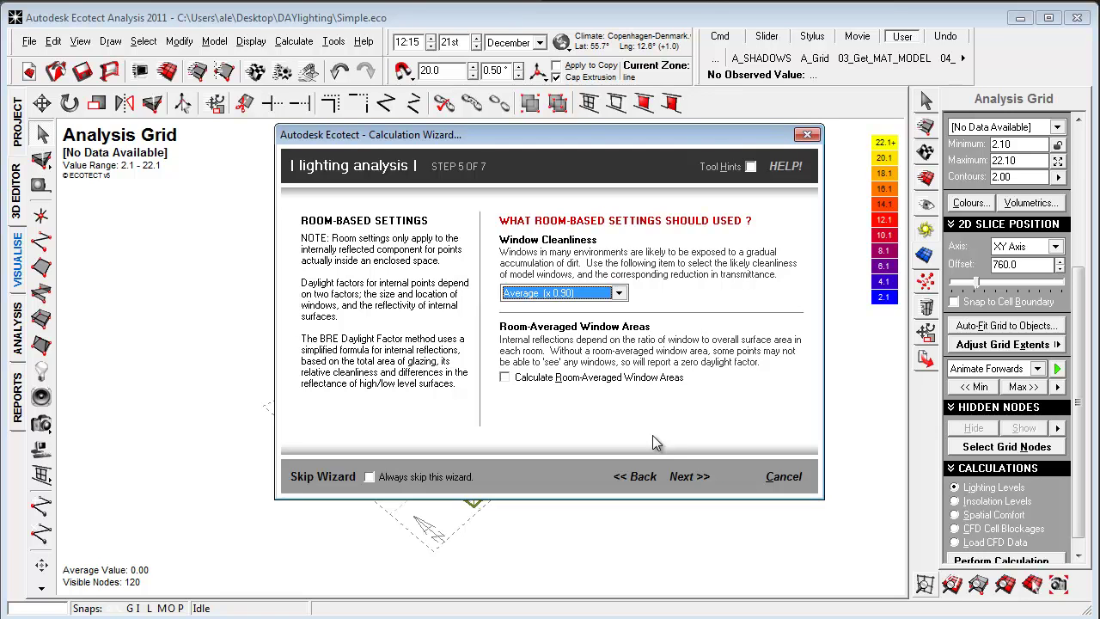
Accept the remaining wizard steps and run the calculation, giving 2.10–7.10 % daylight factors.
click(689, 477)
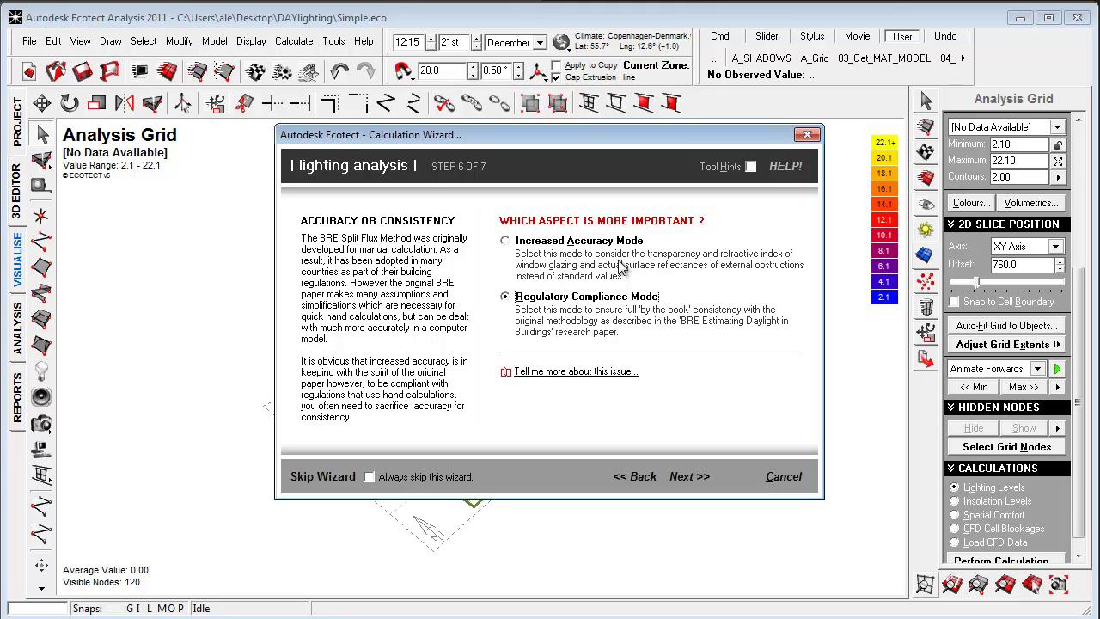
click(687, 487)
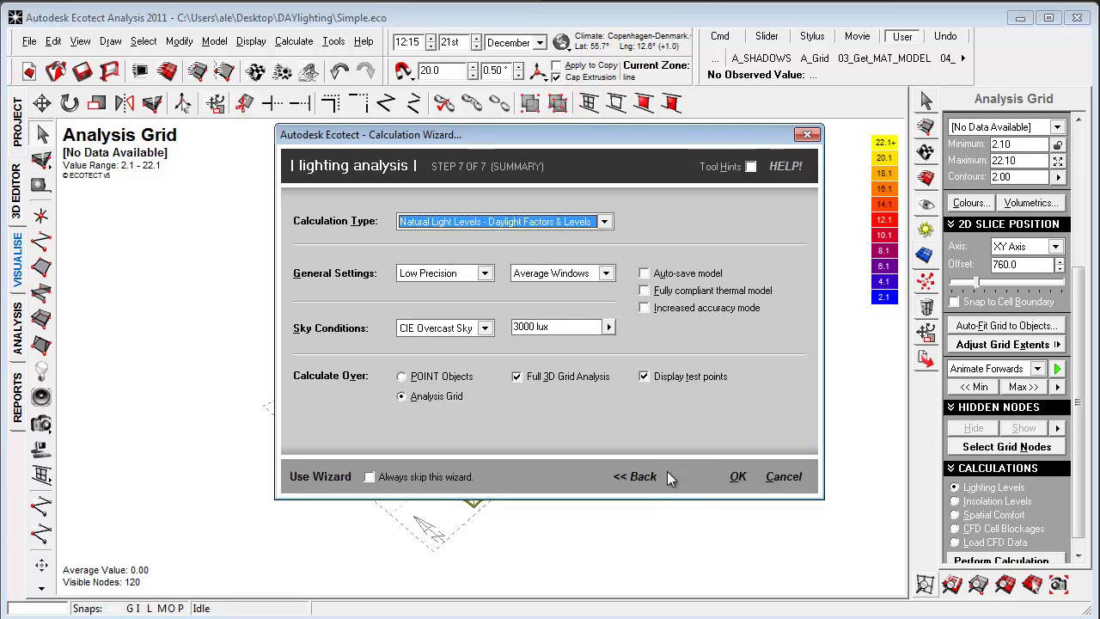
click(735, 475)
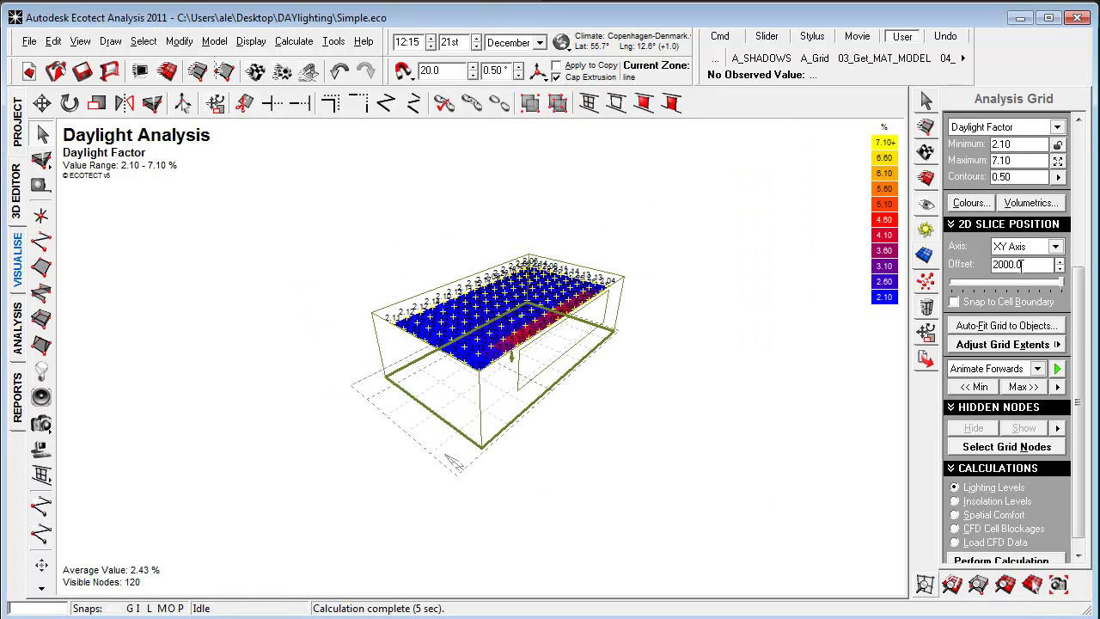
Review the grid's Z start and Z size in Grid Management, then cancel.
scroll(1057, 331, up, 3)
click(1005, 212)
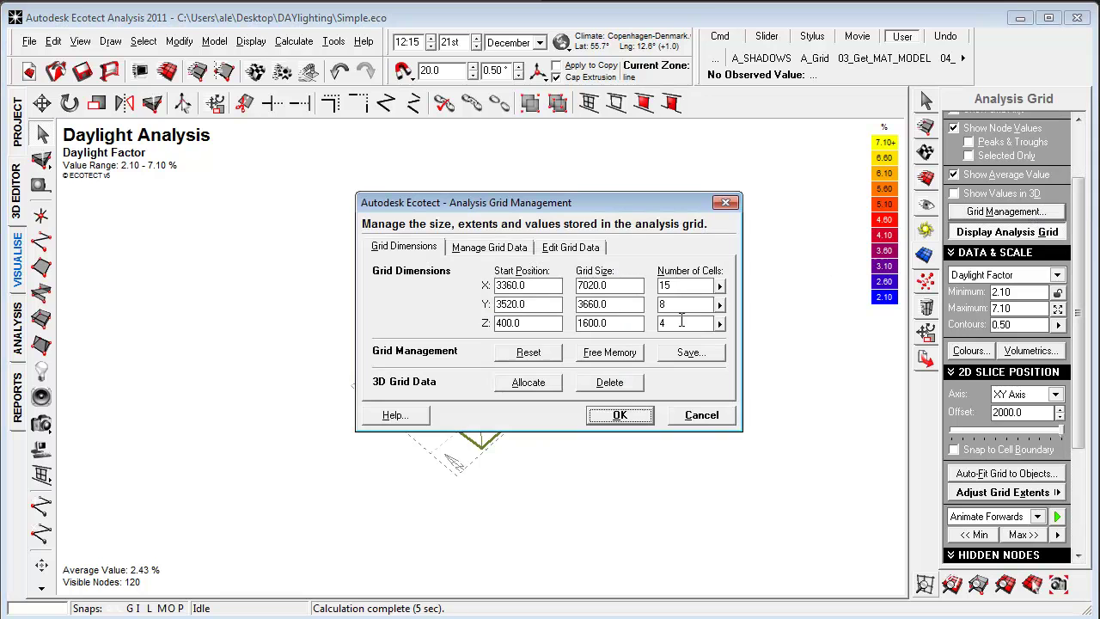
double_click(531, 323)
drag(631, 329, 591, 319)
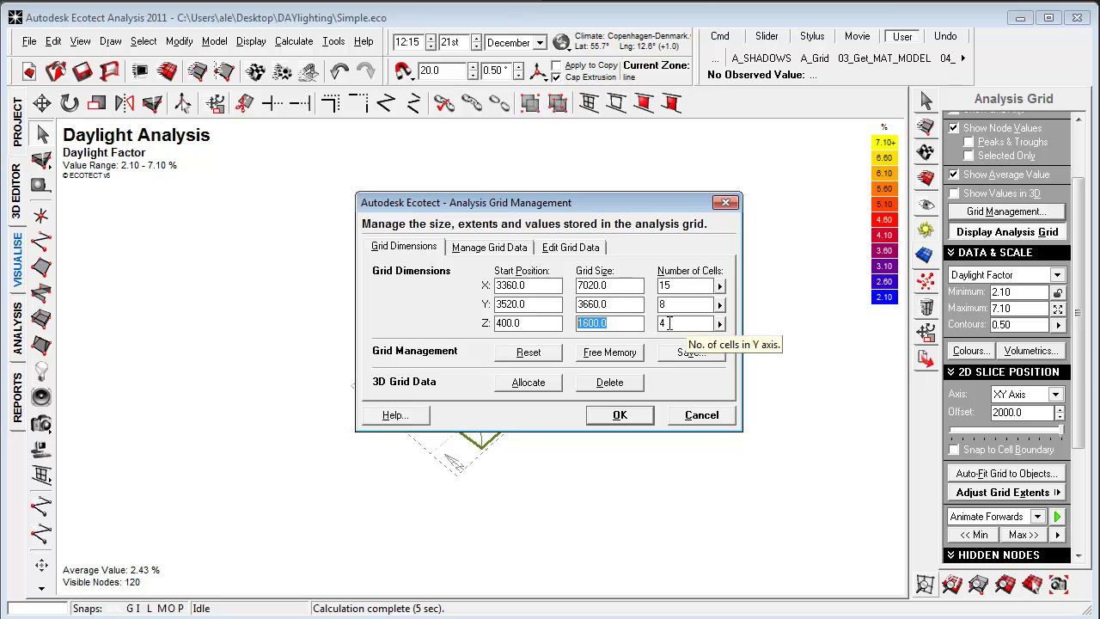
click(701, 416)
Move the 2D slice offset to 800.0, averaging 5.25 % daylight factor.
drag(1055, 430, 902, 428)
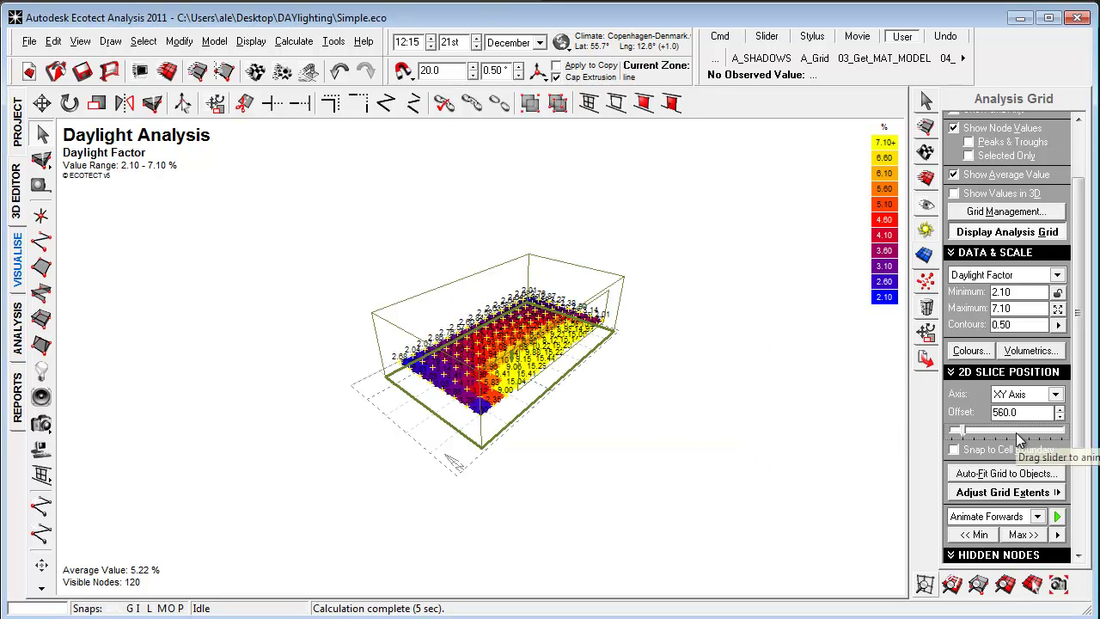
drag(988, 433, 973, 440)
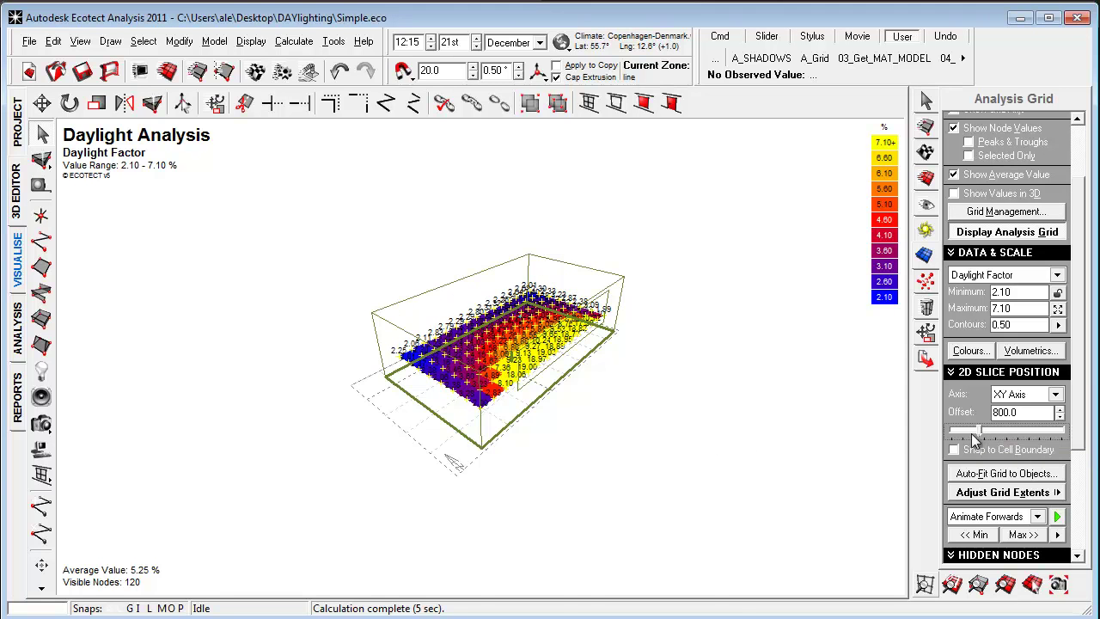
scroll(450, 378, up, 5)
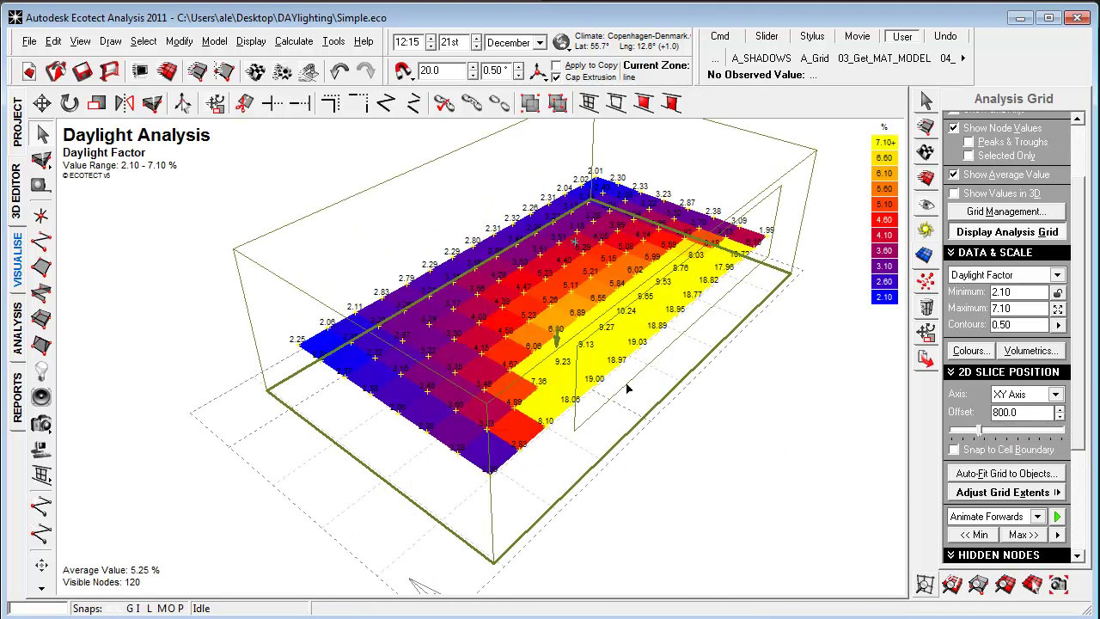
Show the daylight grid as smooth contour bands after trying gridline, shading and clipping options.
click(1077, 271)
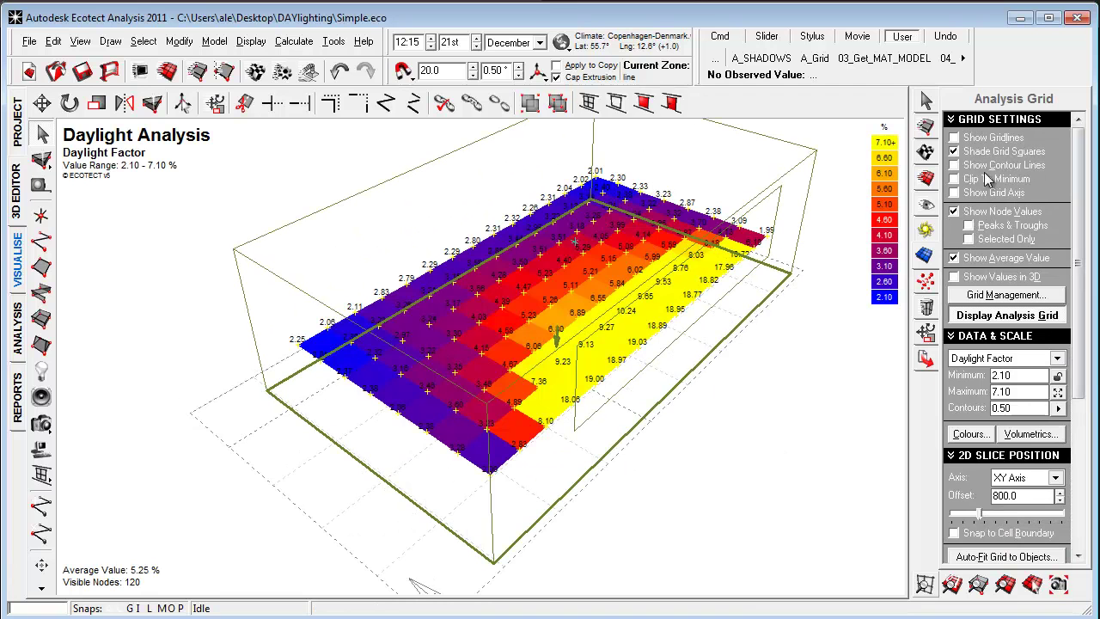
click(954, 137)
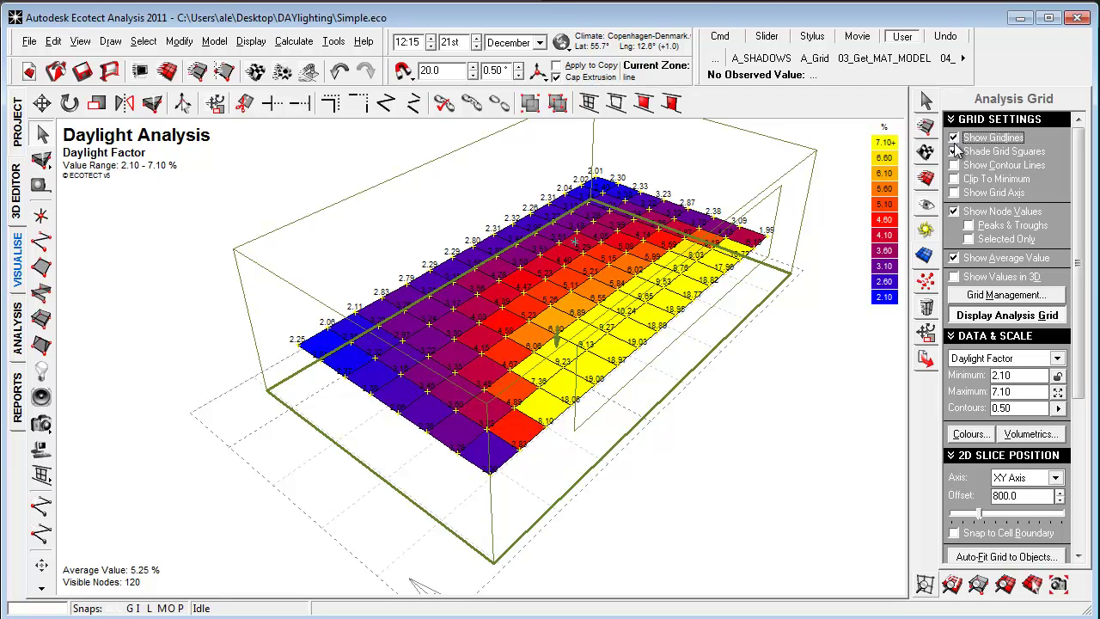
click(953, 138)
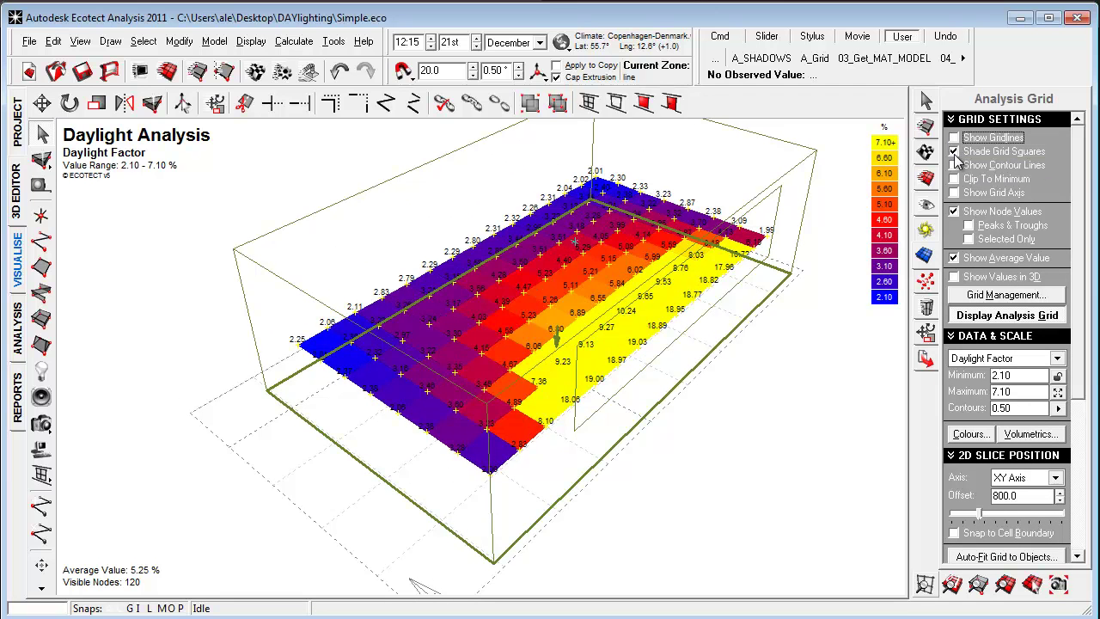
click(954, 152)
click(953, 151)
click(954, 165)
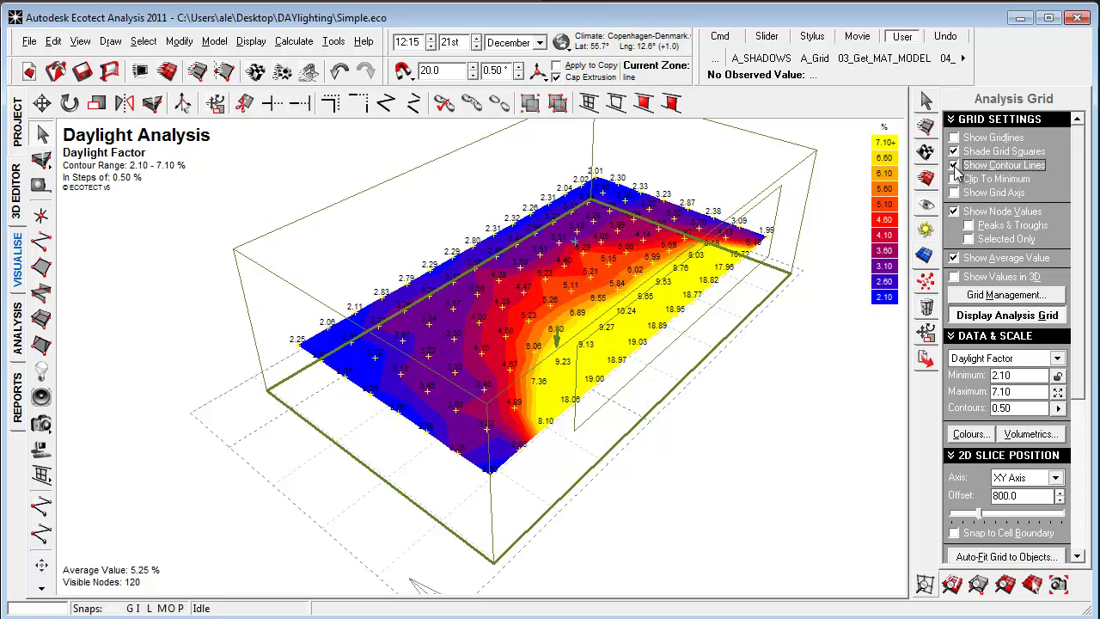
click(953, 179)
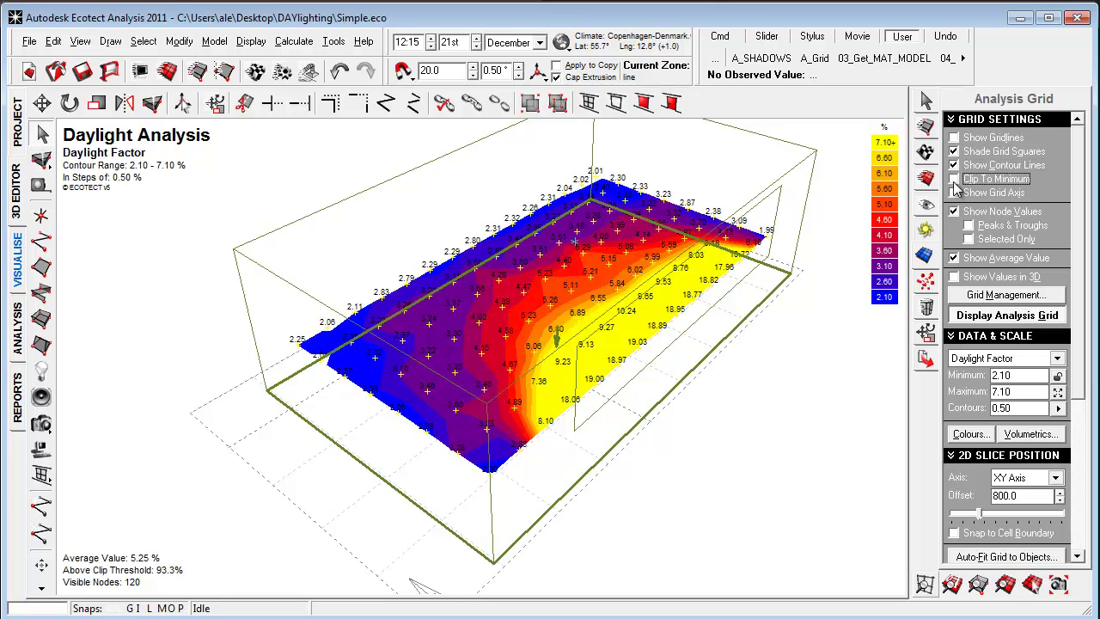
click(953, 179)
Set the scale Minimum to 0 so contours span 0.00–7.10 %.
drag(1037, 380, 967, 378)
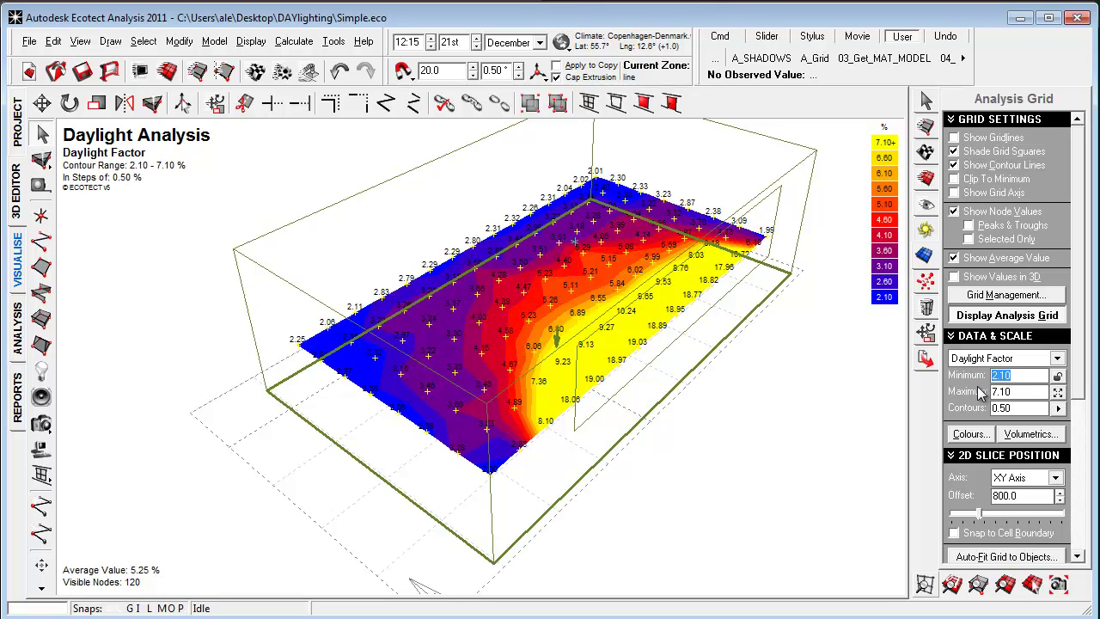
text(5)
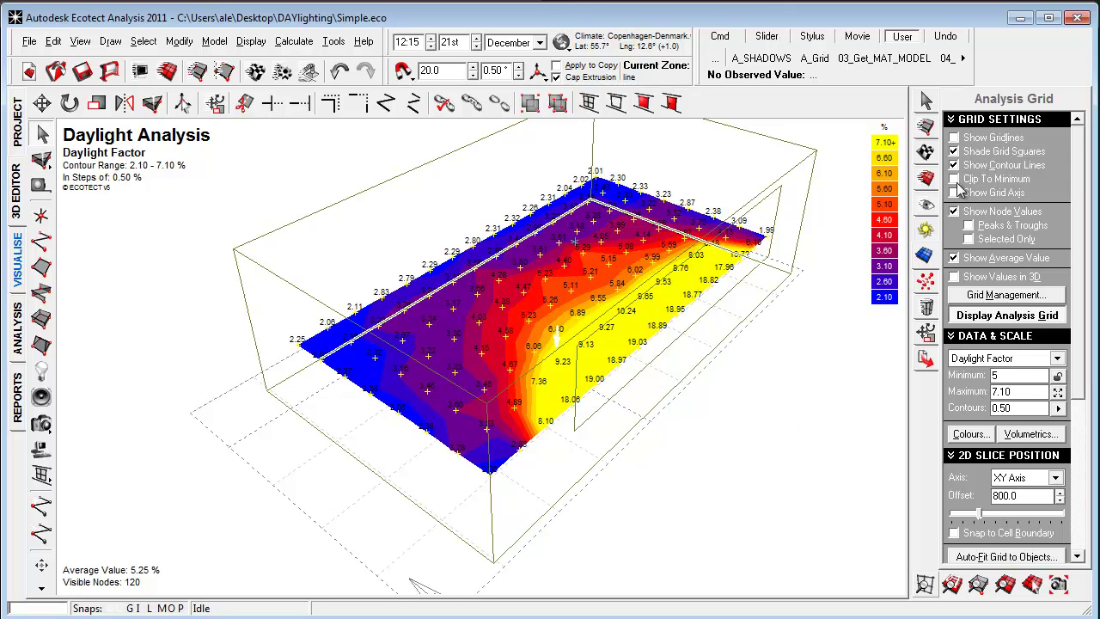
click(954, 179)
click(954, 178)
click(1016, 377)
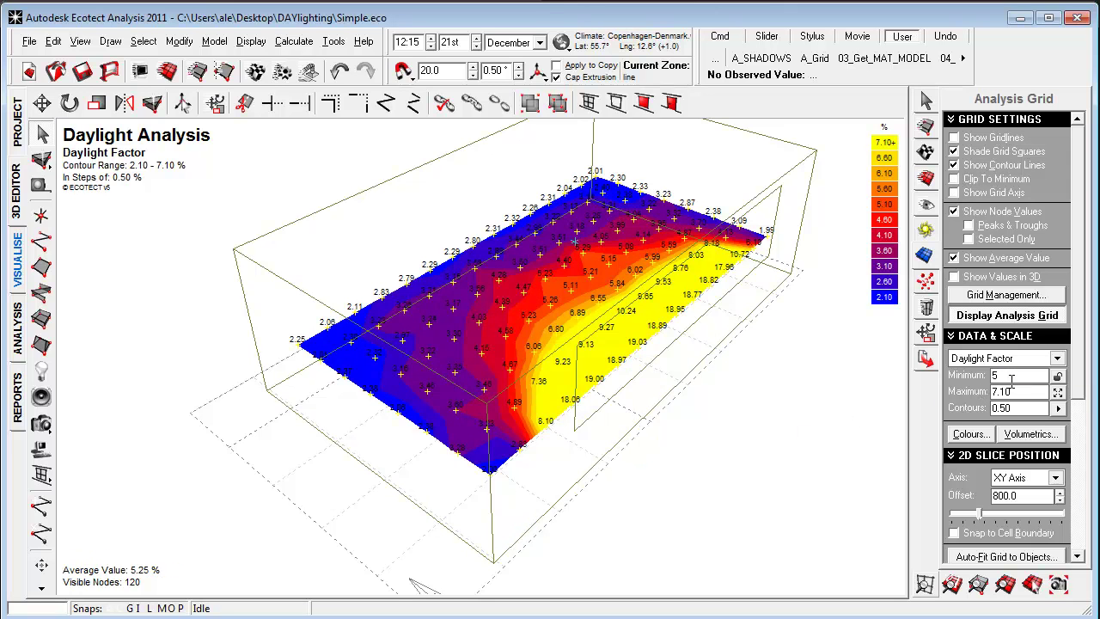
key(Return)
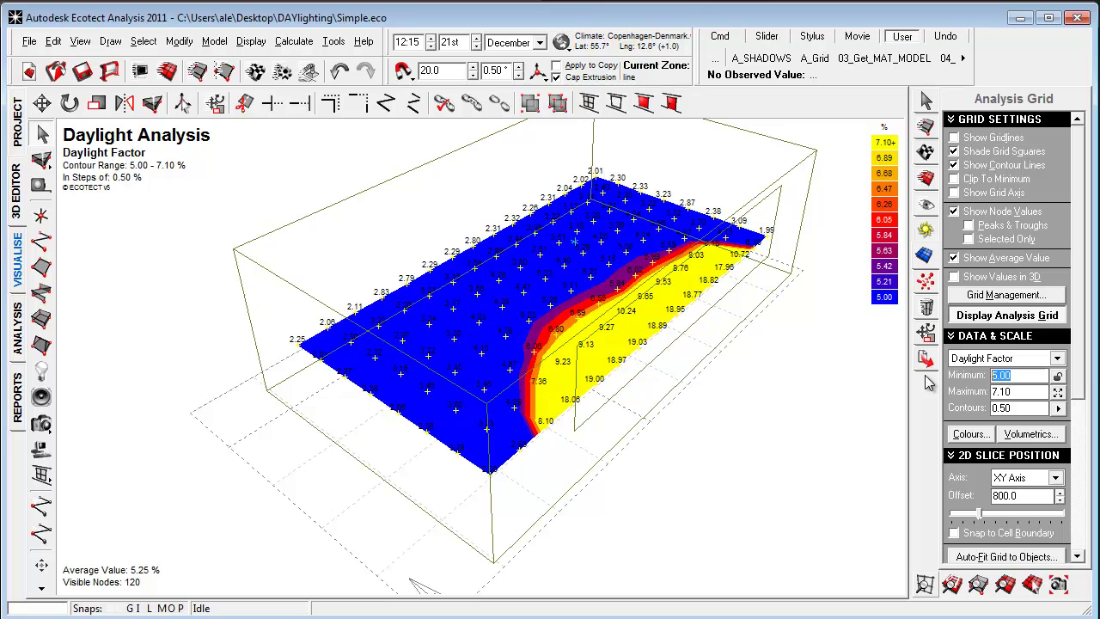
key(Return)
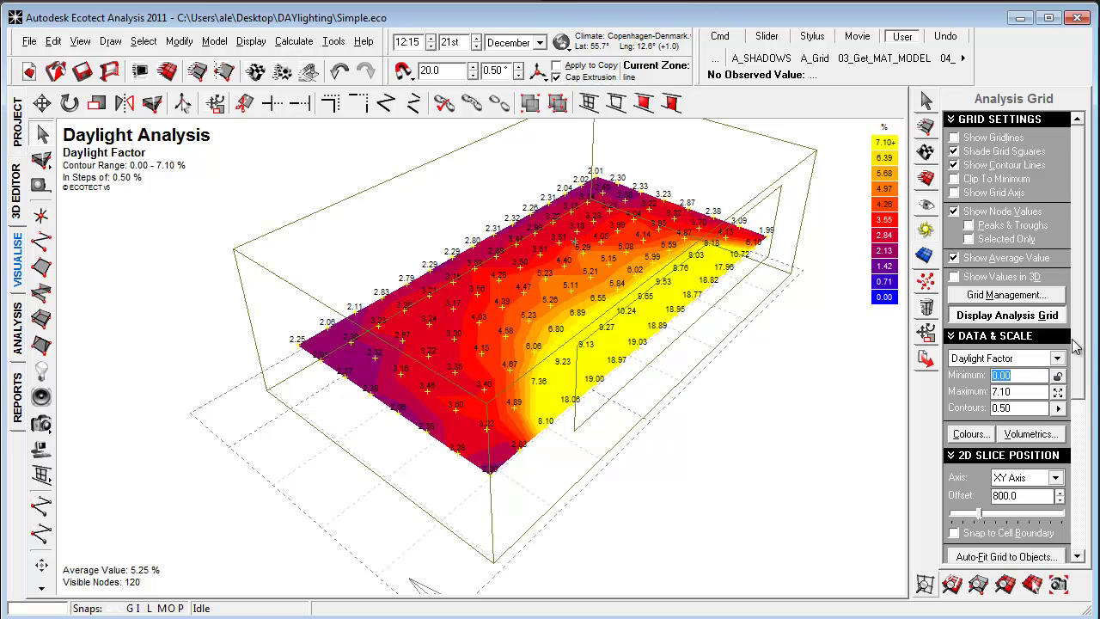
Render the daylight grid volumetrically using Cubes.
scroll(1074, 344, down, 5)
scroll(1089, 334, up, 5)
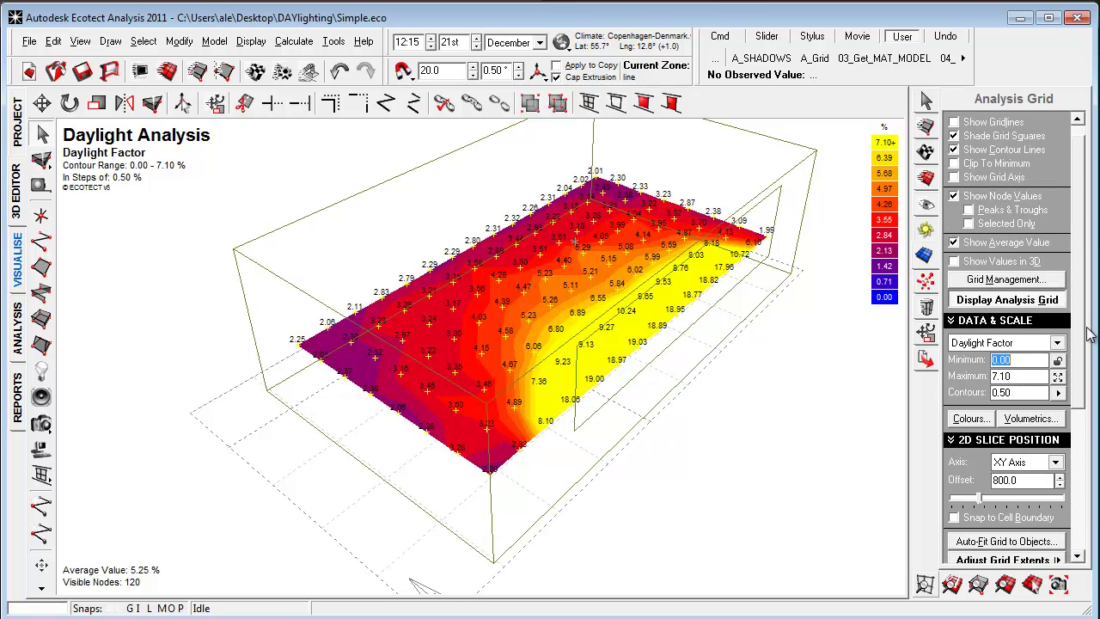
click(1030, 418)
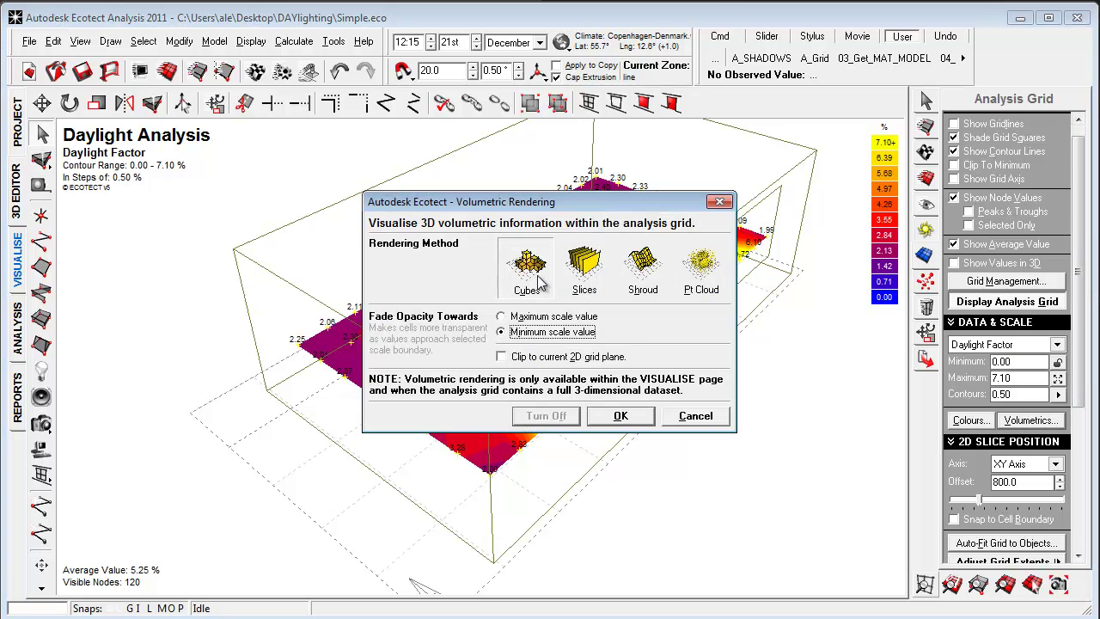
click(622, 417)
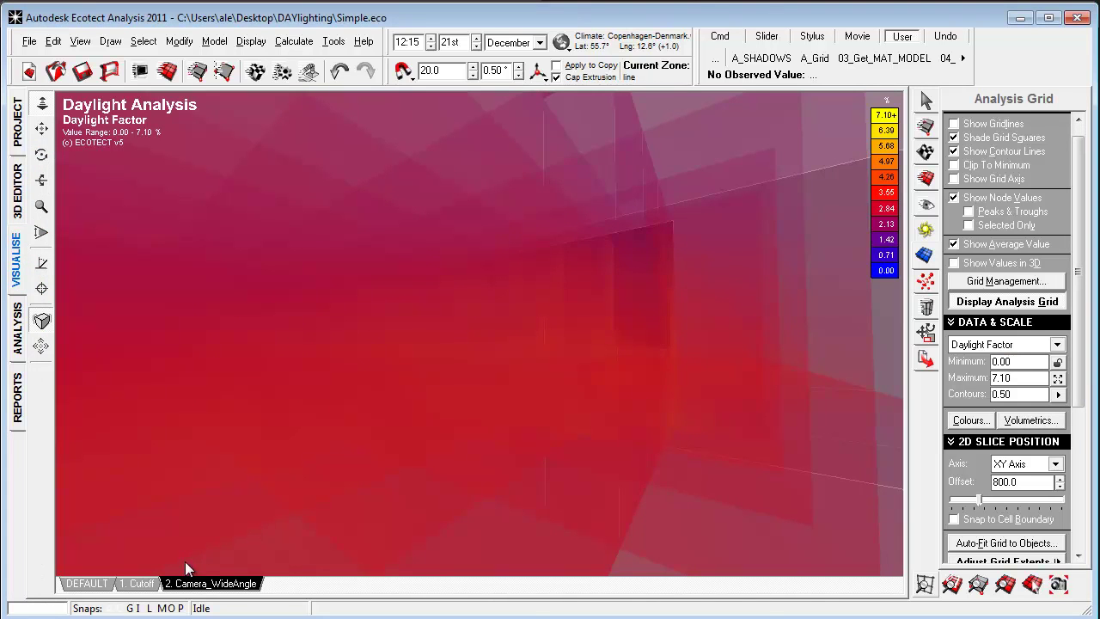
Switch to the DEFAULT view and rotate the shaded room to look through its window.
double_click(90, 584)
click(825, 467)
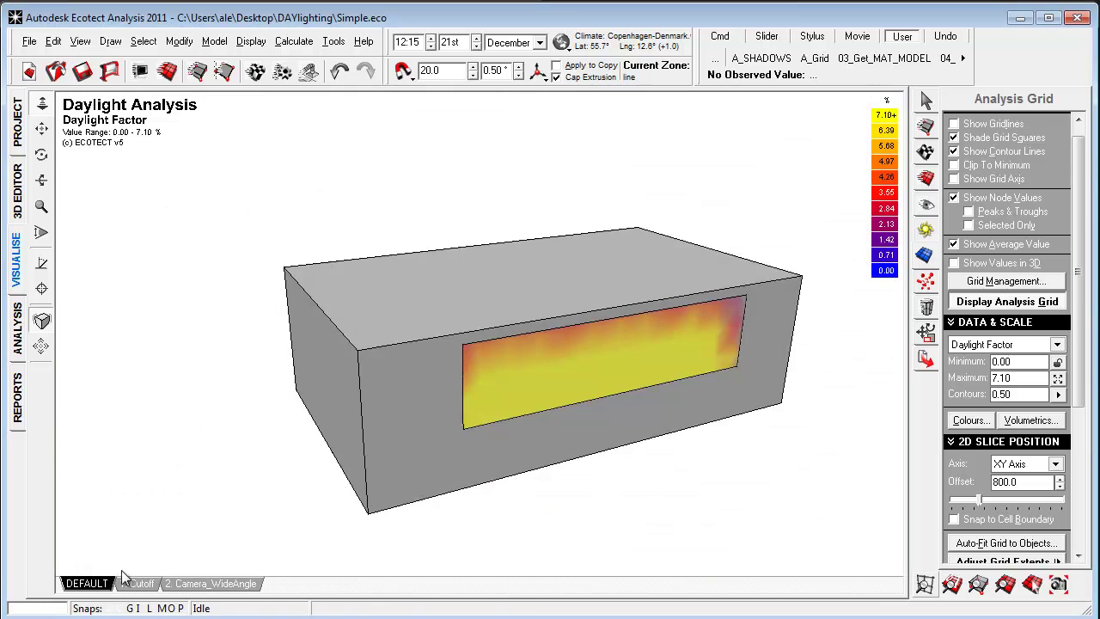
right_drag(567, 319, 627, 451)
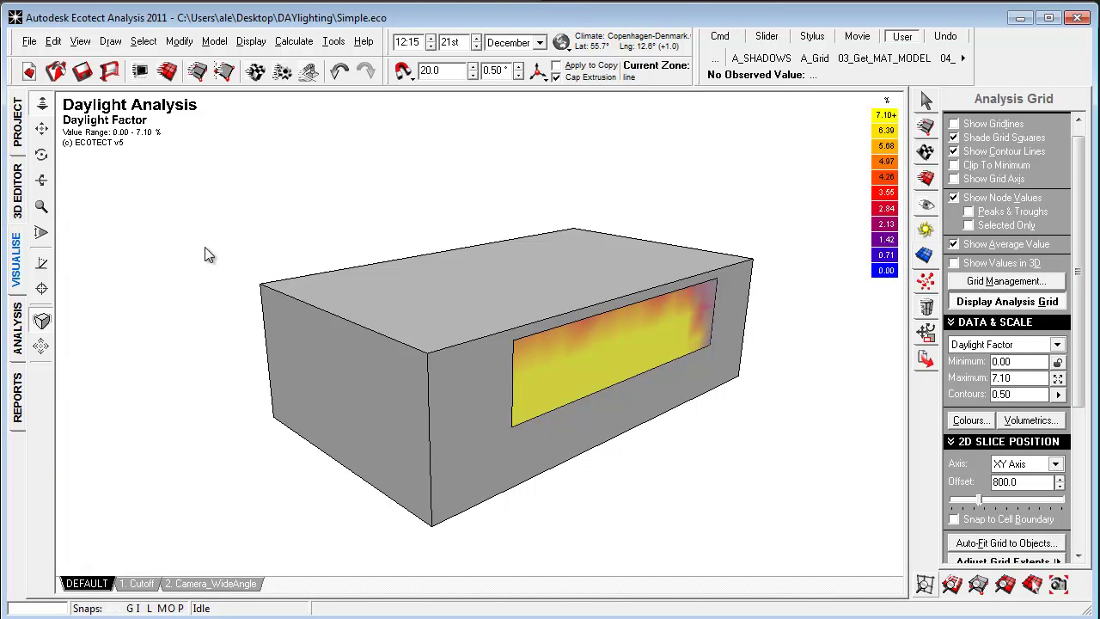
In the 3D editor, show the grid values in 3D with the slice offset lowered to 400.
click(17, 185)
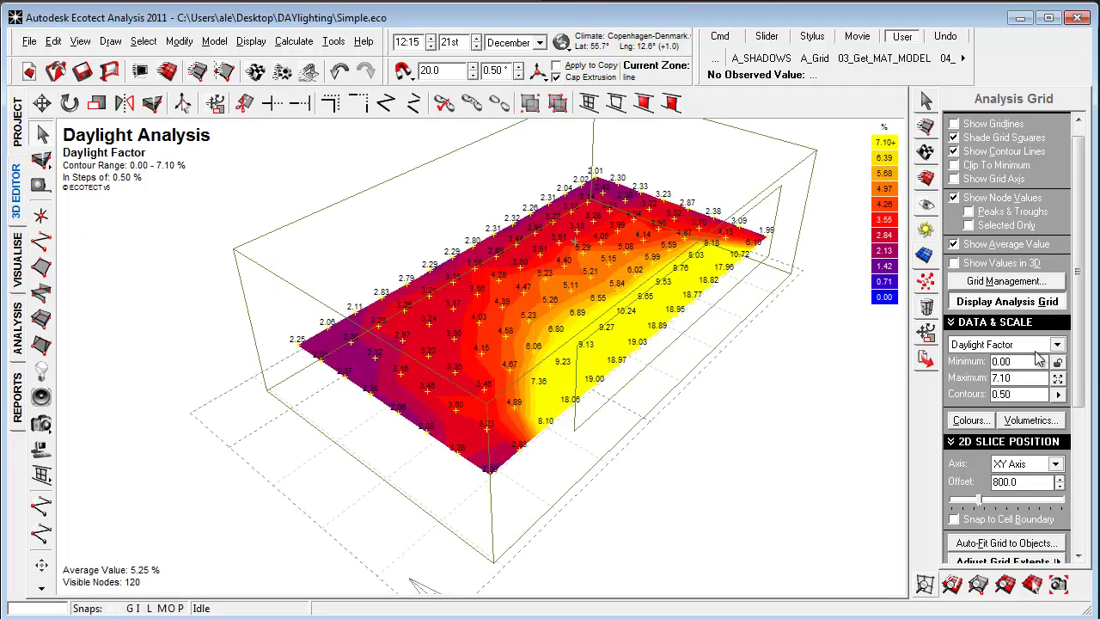
click(955, 264)
drag(978, 499, 935, 504)
middle_drag(302, 487, 576, 478)
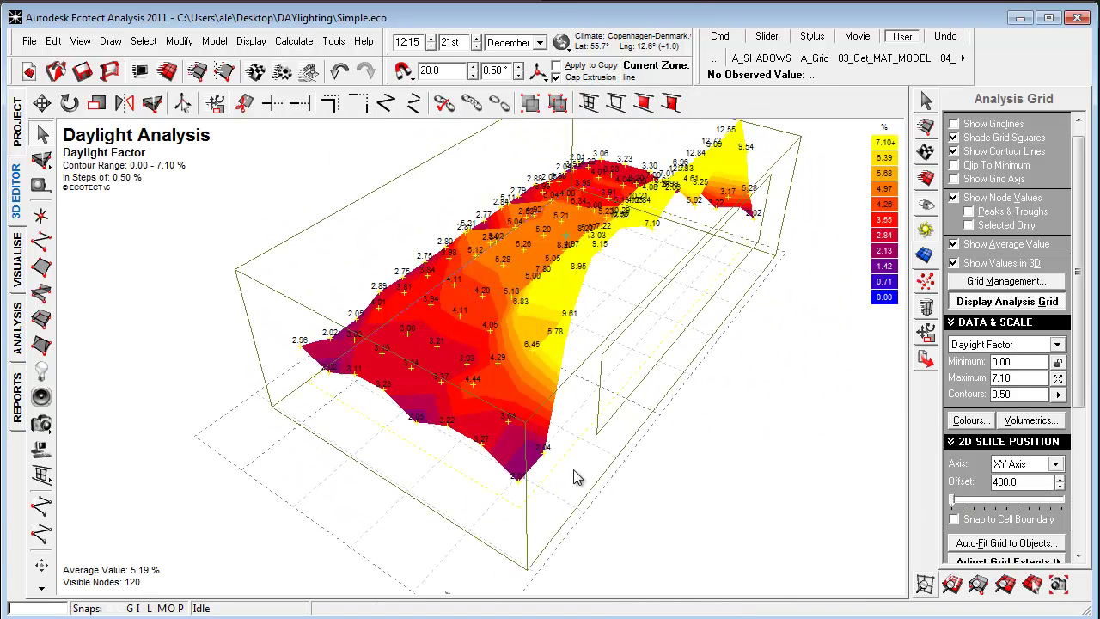
Change the grid data to Daylighting Levels in lux and orbit the height field.
click(1014, 347)
click(1013, 362)
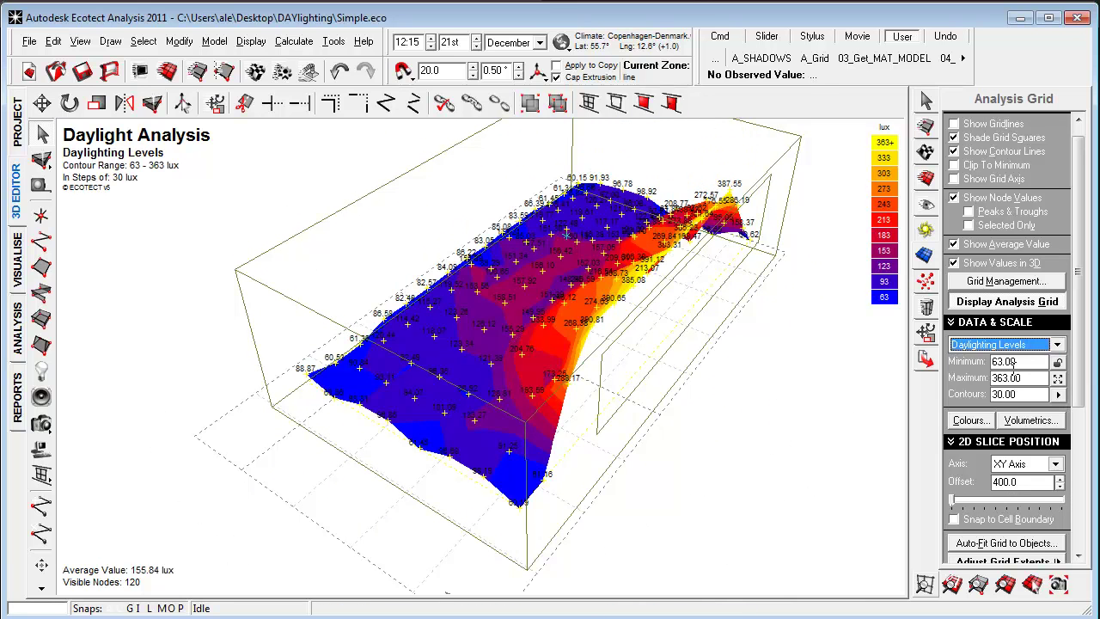
middle_drag(373, 459, 562, 469)
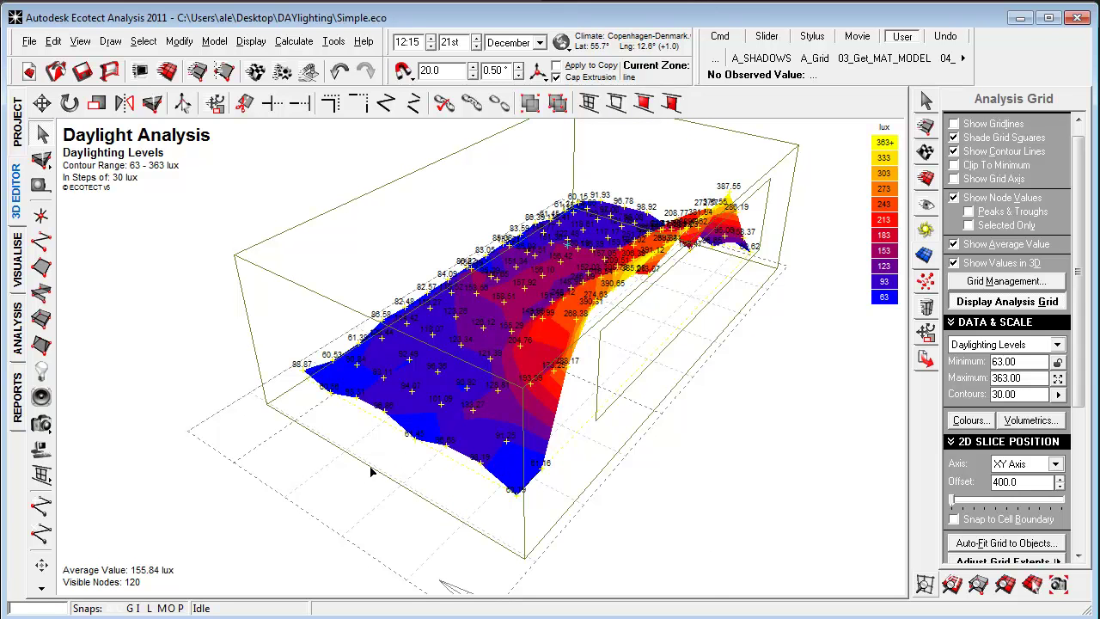
middle_drag(371, 472, 536, 249)
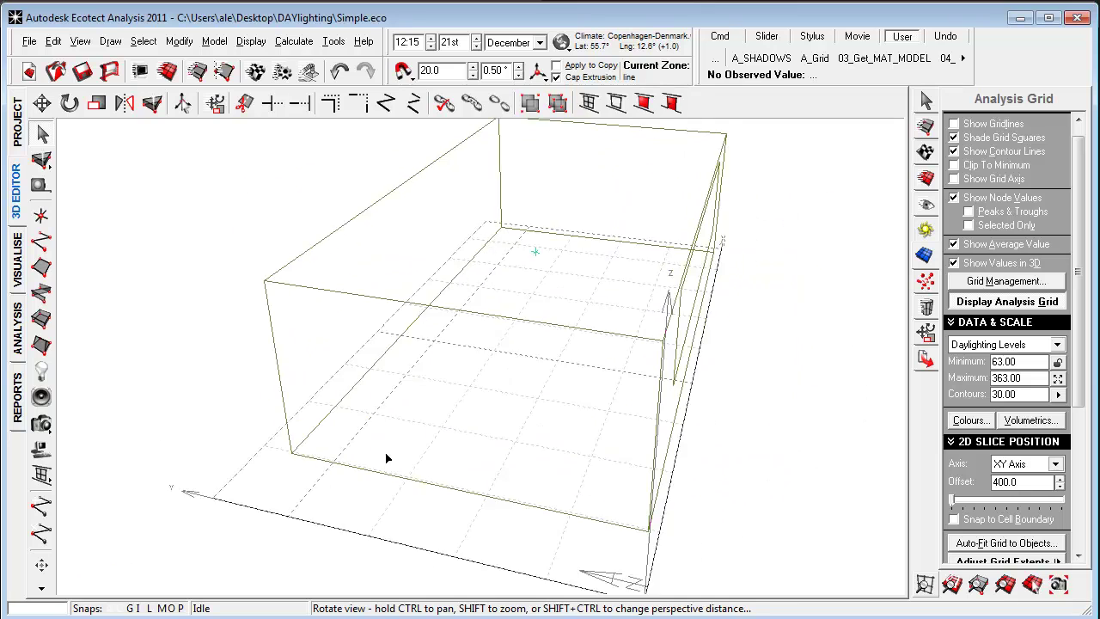
Open then cancel the Model/Analysis Data import, and untick Show Values in 3D to flatten the grid.
click(31, 44)
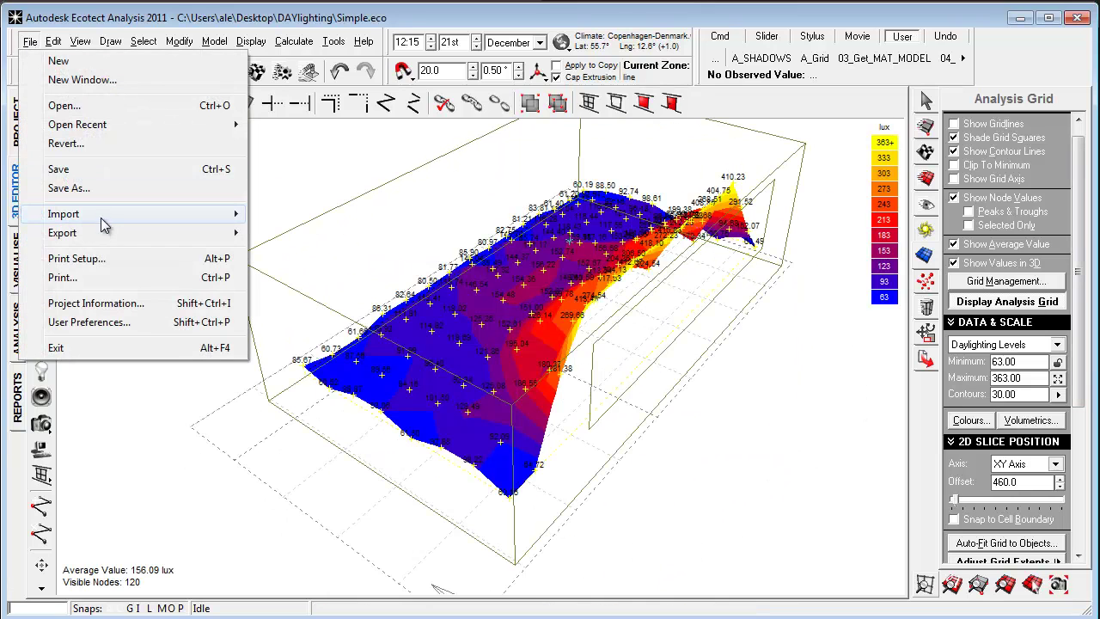
mouse_move(101, 218)
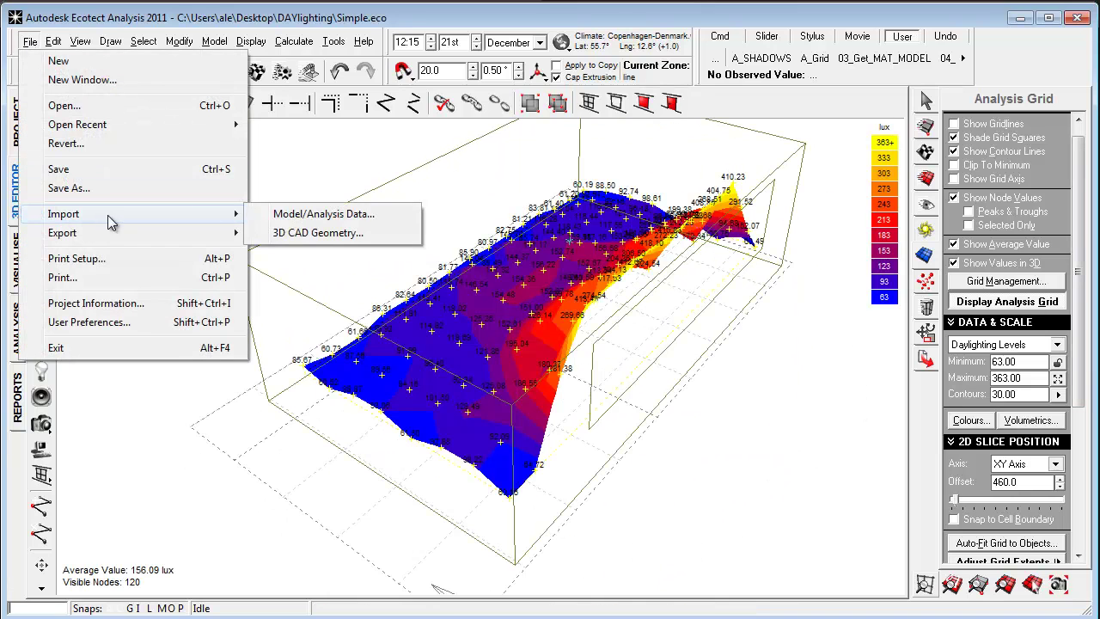
click(332, 221)
click(600, 512)
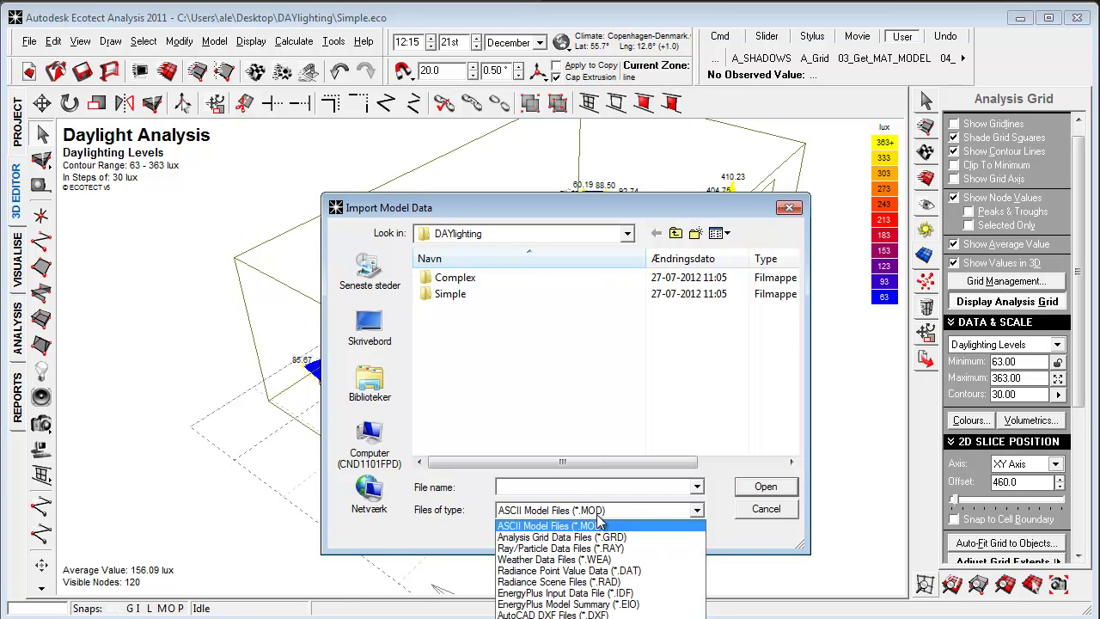
click(771, 513)
click(766, 510)
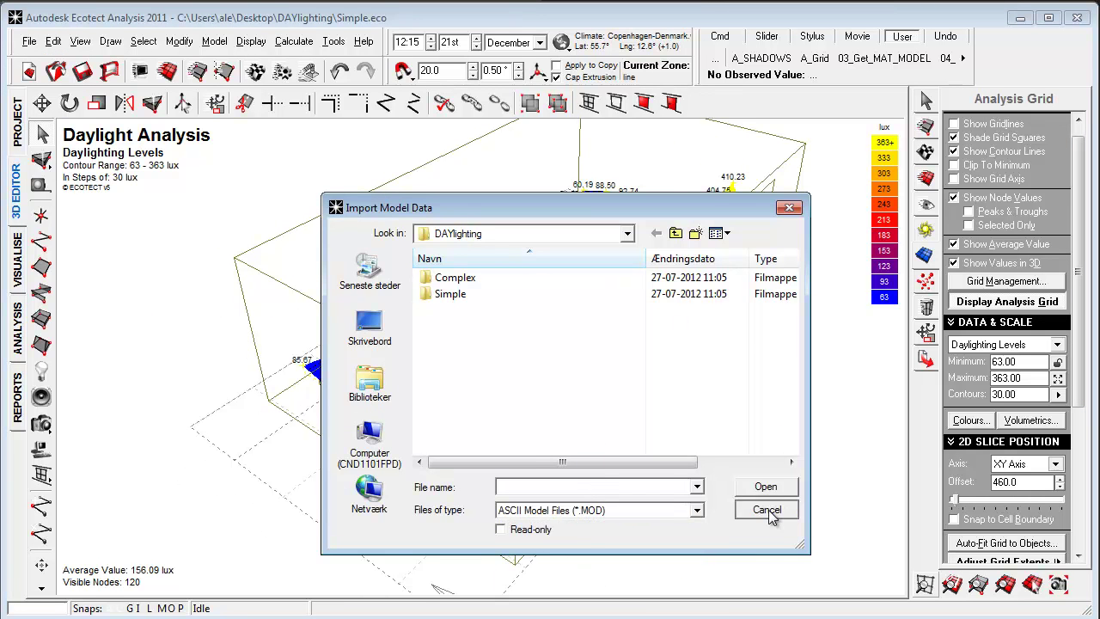
click(988, 263)
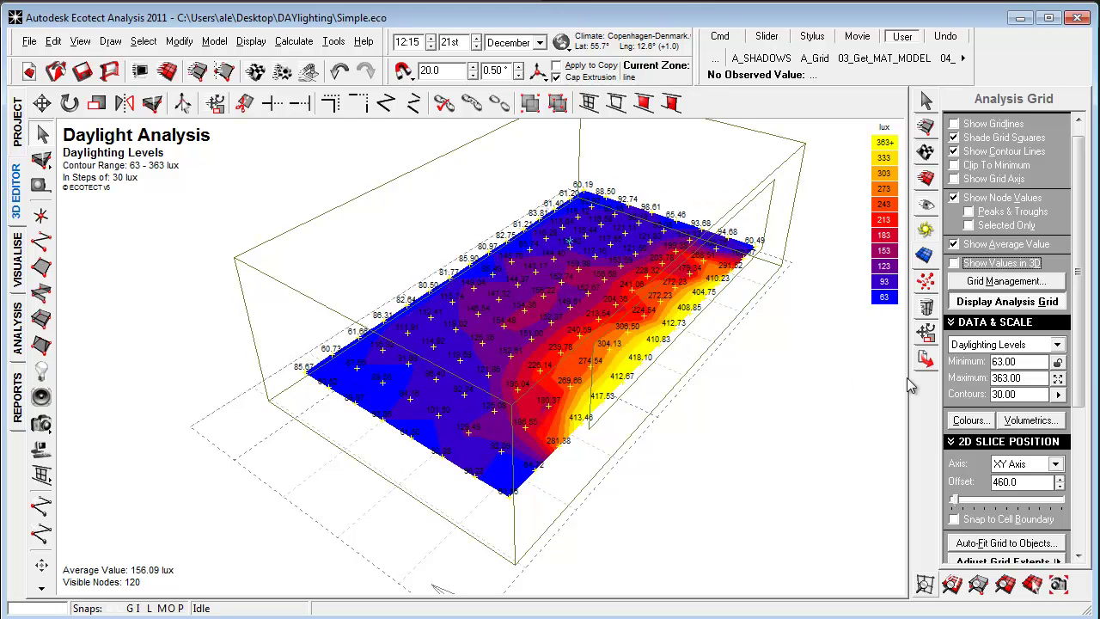
Hide the analysis grid and select the analysis point and the side-wall window.
click(1048, 303)
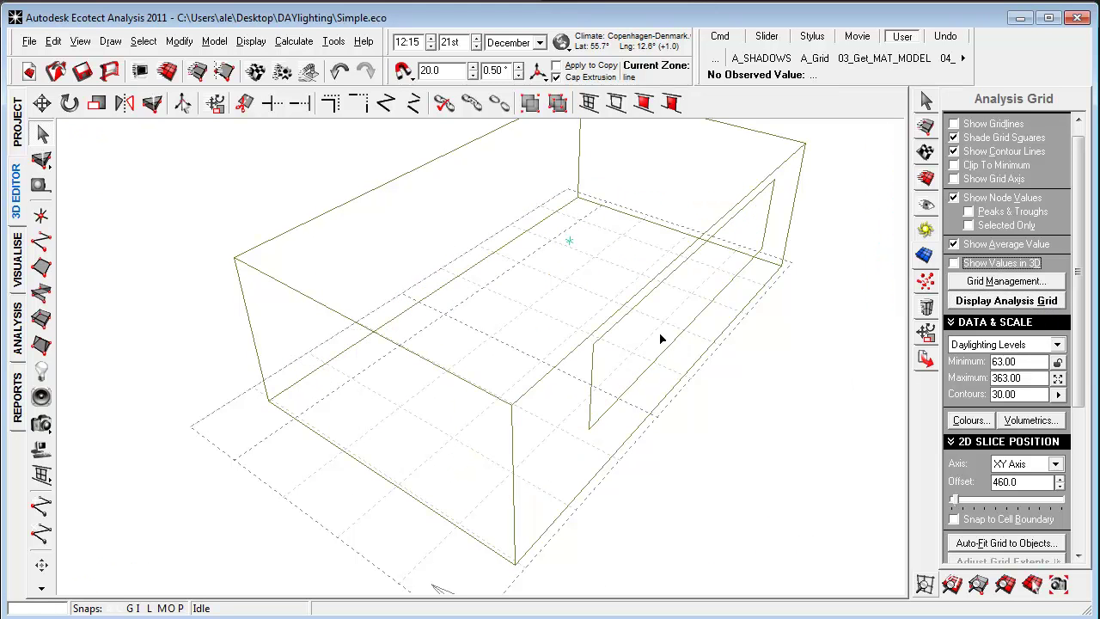
click(579, 244)
click(615, 339)
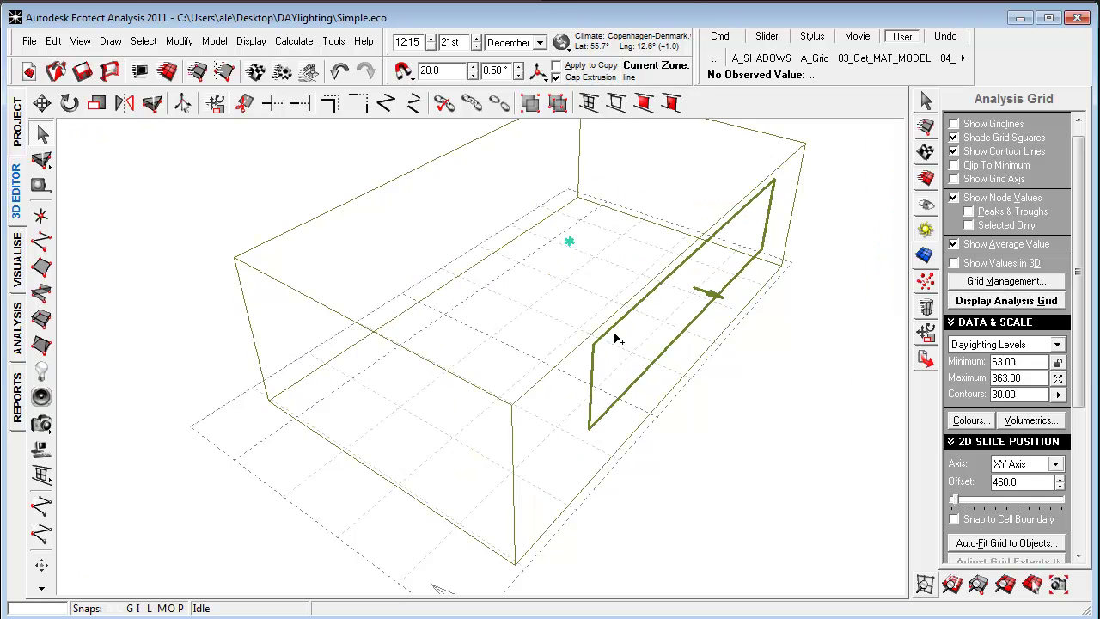
middle_drag(816, 391, 761, 398)
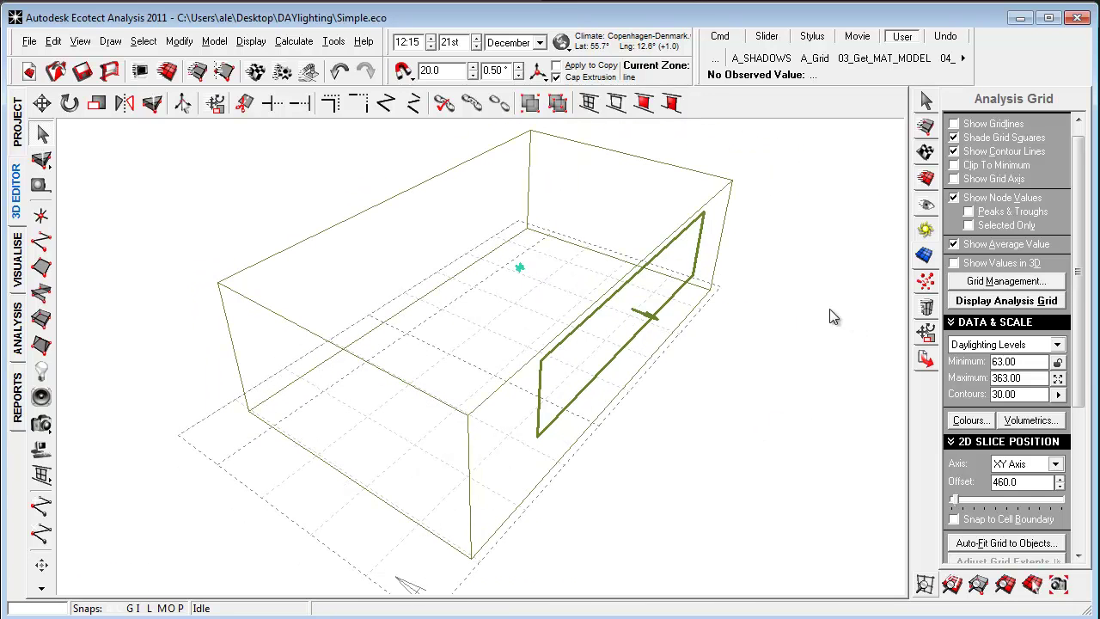
Run 10a. DoIteration.scr with the target daylight factor, resizing the window to reach 5.67%.
click(926, 333)
click(925, 360)
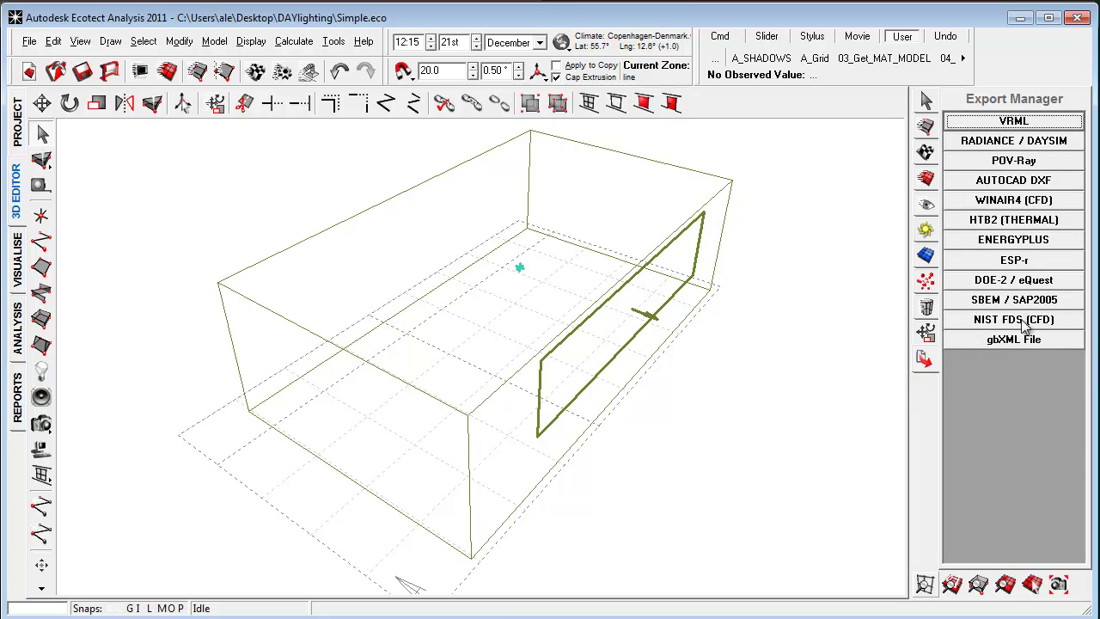
click(926, 307)
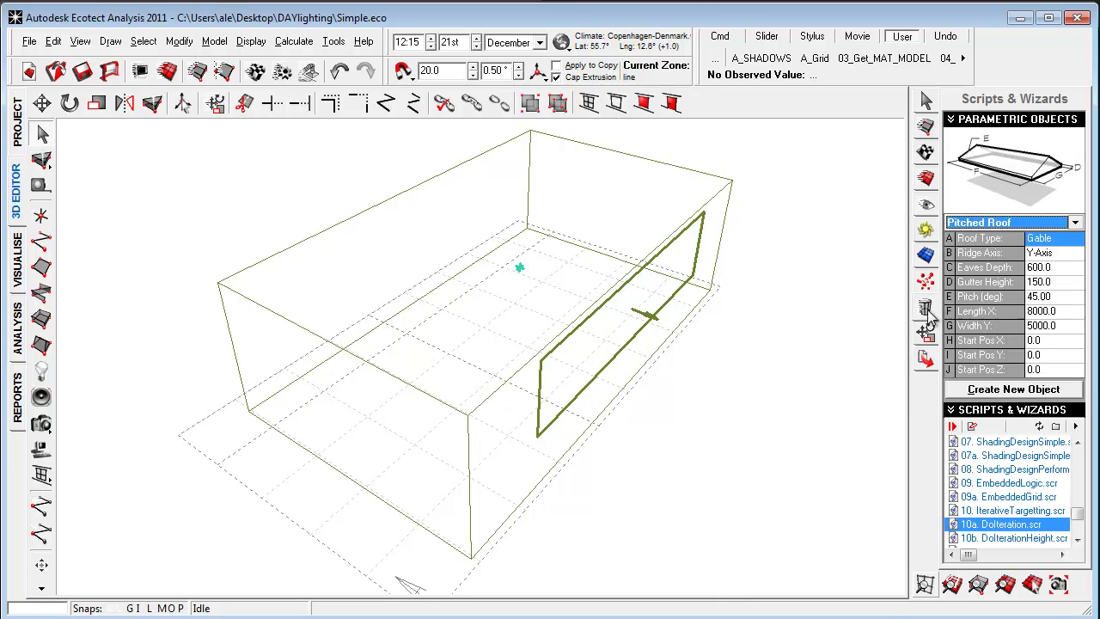
double_click(1034, 526)
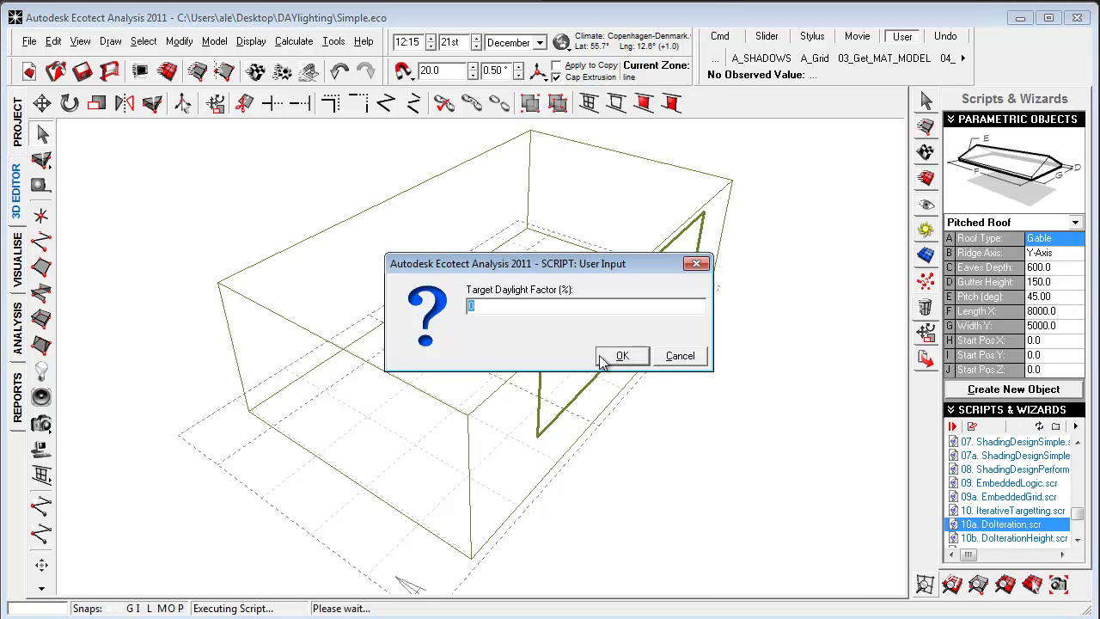
click(623, 355)
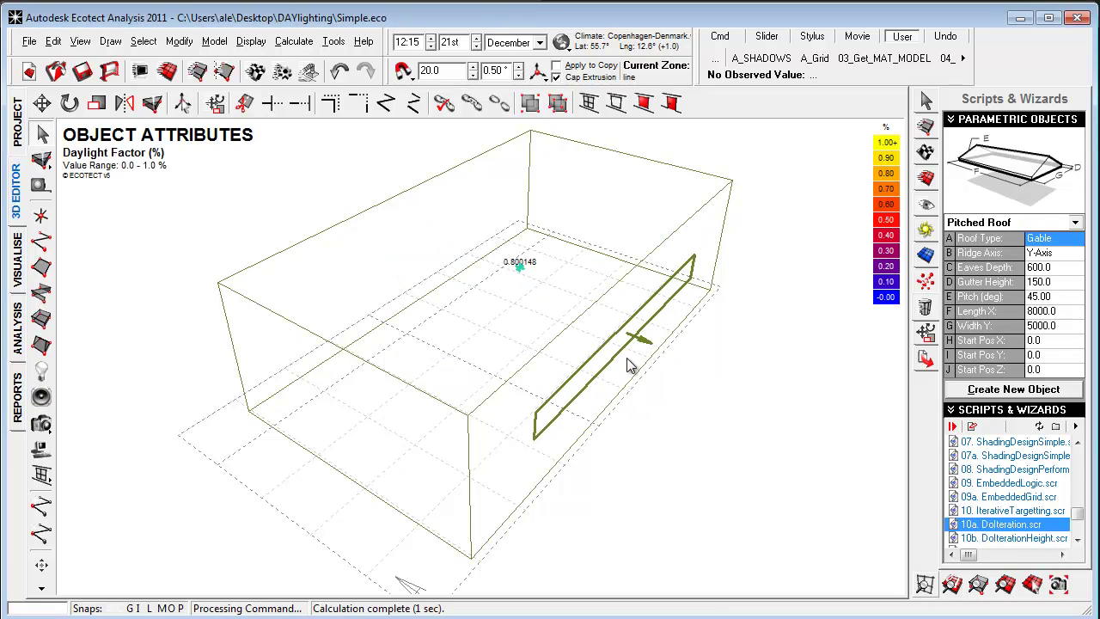
right_drag(520, 152, 486, 414)
right_drag(630, 159, 696, 400)
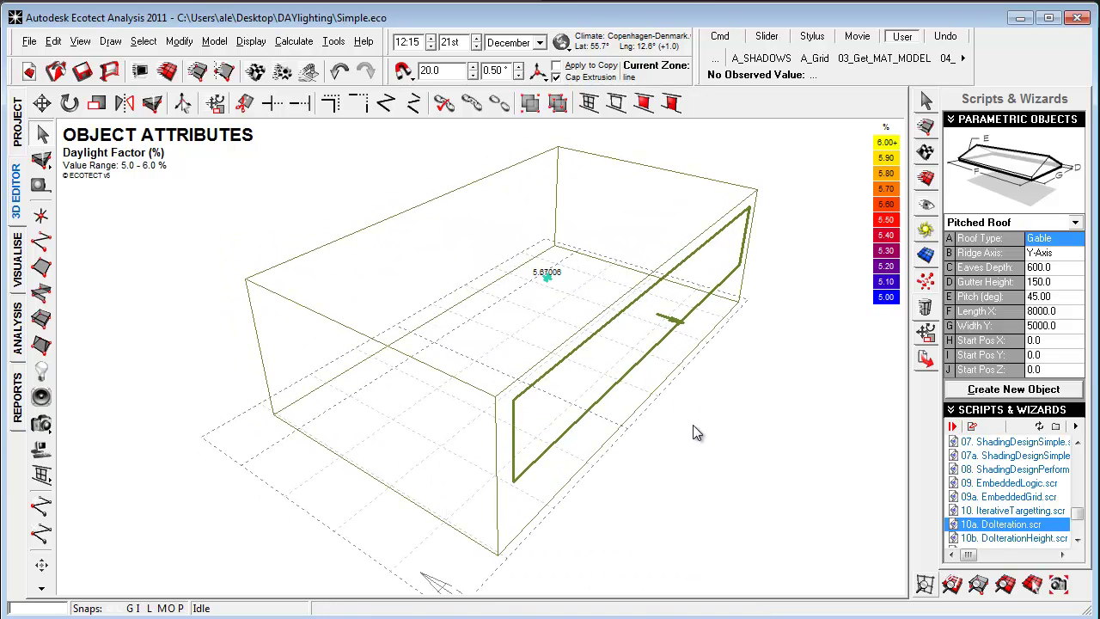